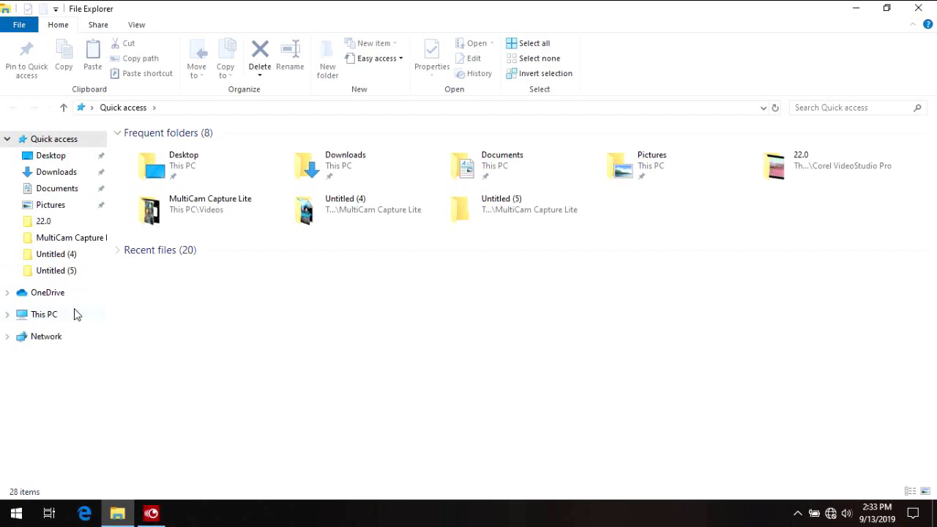
Open the 103BENI1 photo folder inside NANAG VIDEO on the Data (E:) drive.
double_click(357, 272)
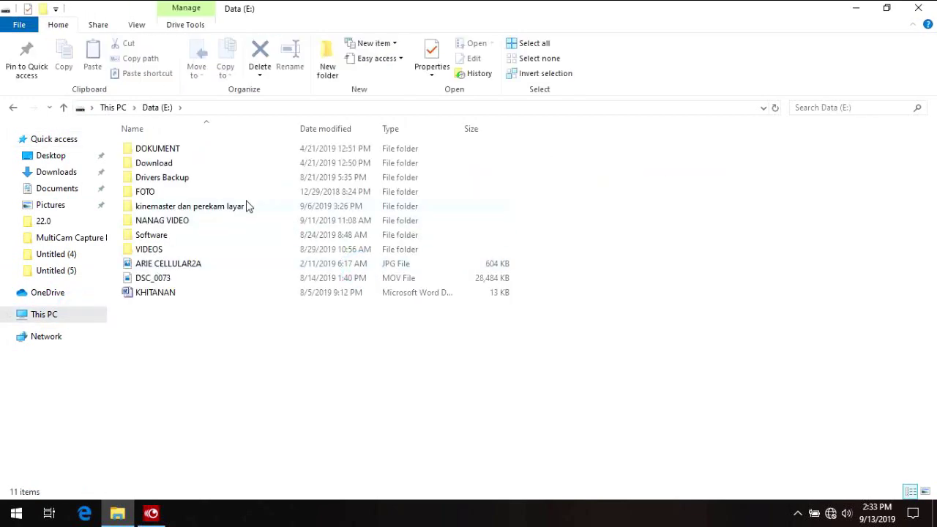
double_click(211, 222)
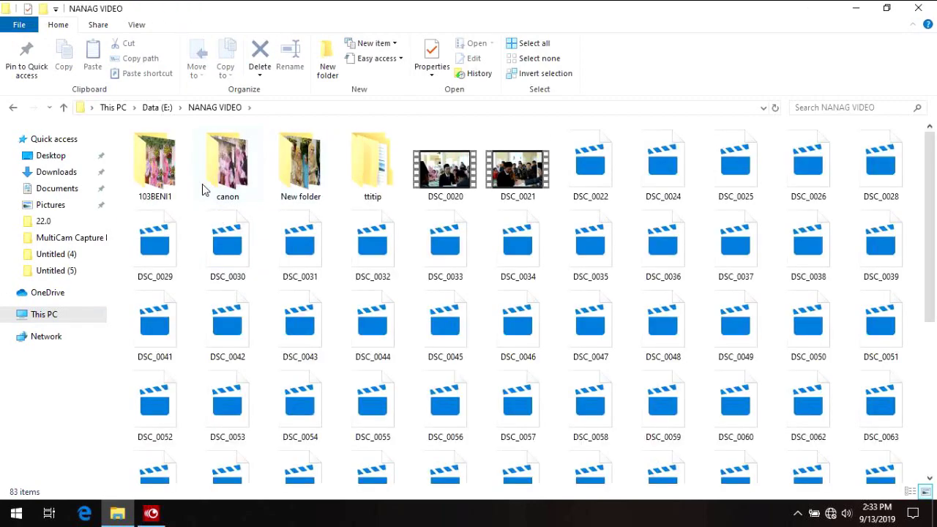
double_click(171, 184)
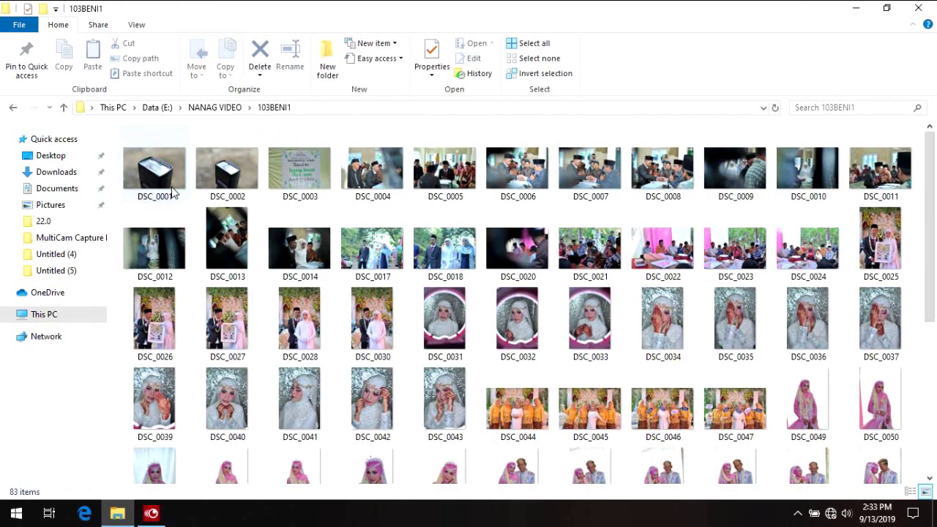
View the DSC_0001 photo at full size and close the viewer.
left_click(183, 181)
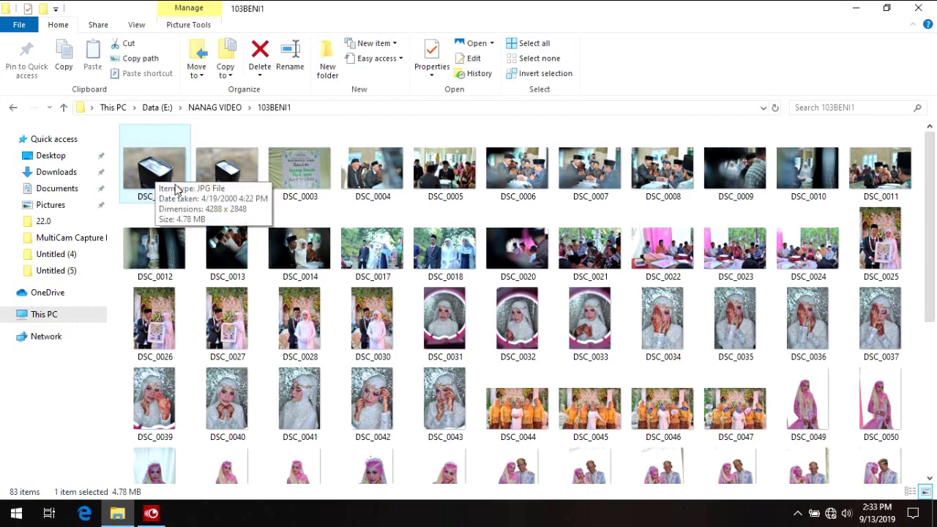
right_click(151, 167)
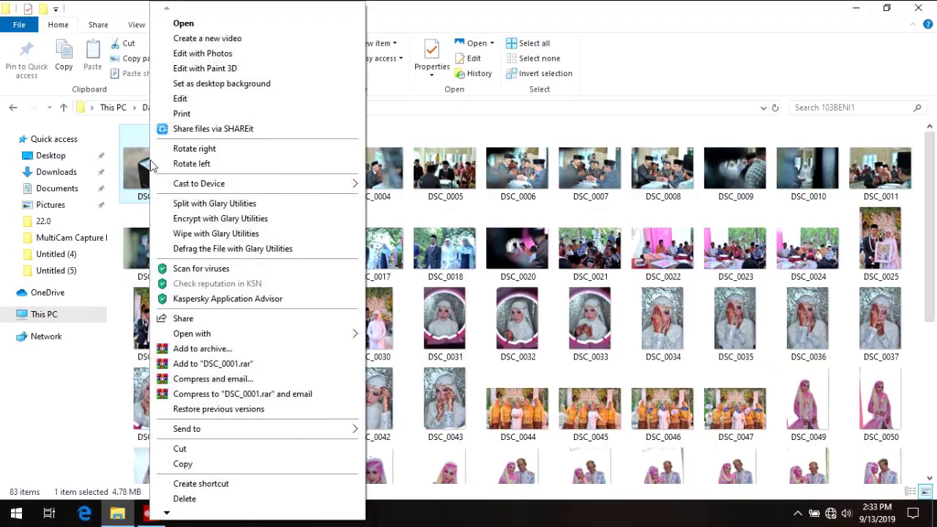
left_click(151, 167)
double_click(146, 168)
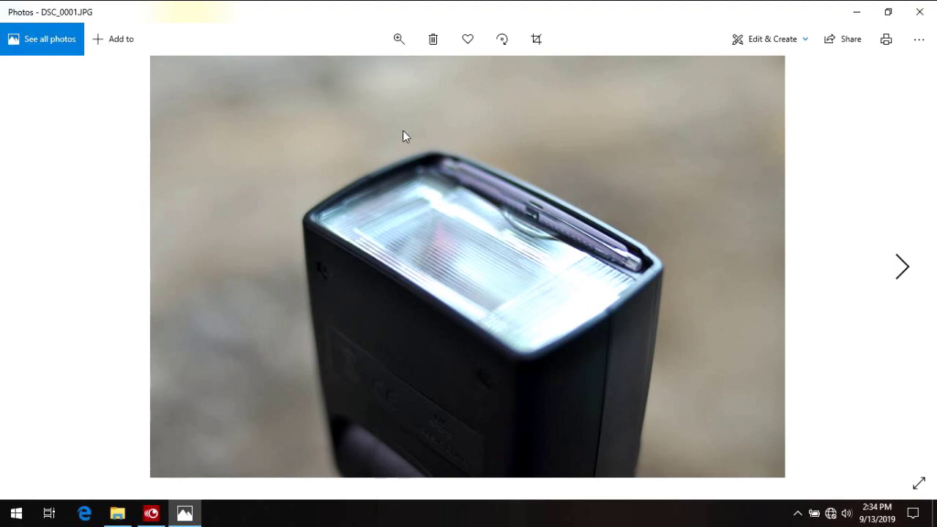
left_click(924, 9)
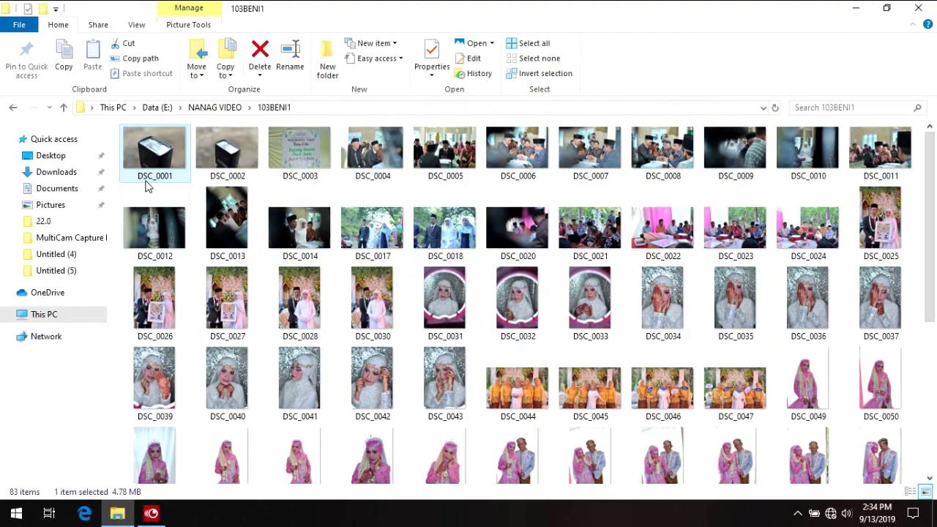
Set the DSC_0001 photo as the desktop background and close the folder window to show the desktop.
left_click(159, 162)
right_click(159, 163)
right_click(155, 165)
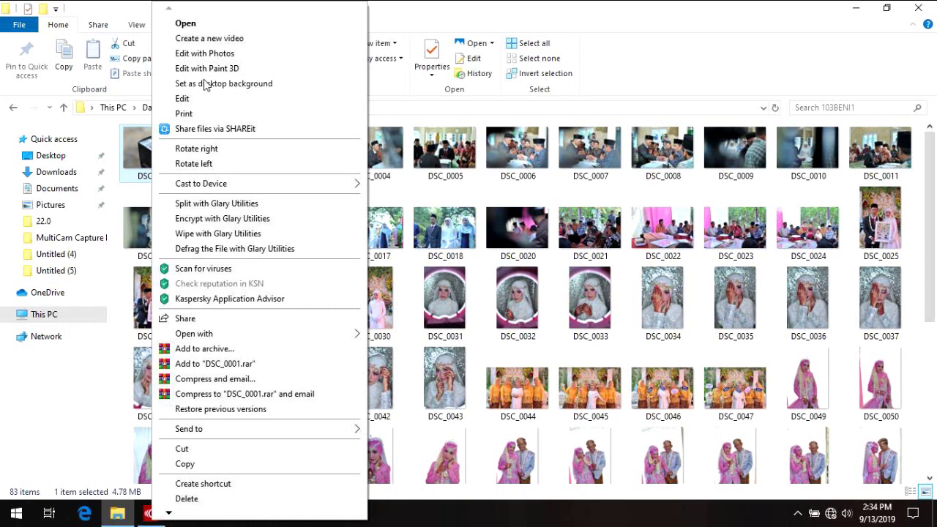
left_click(254, 85)
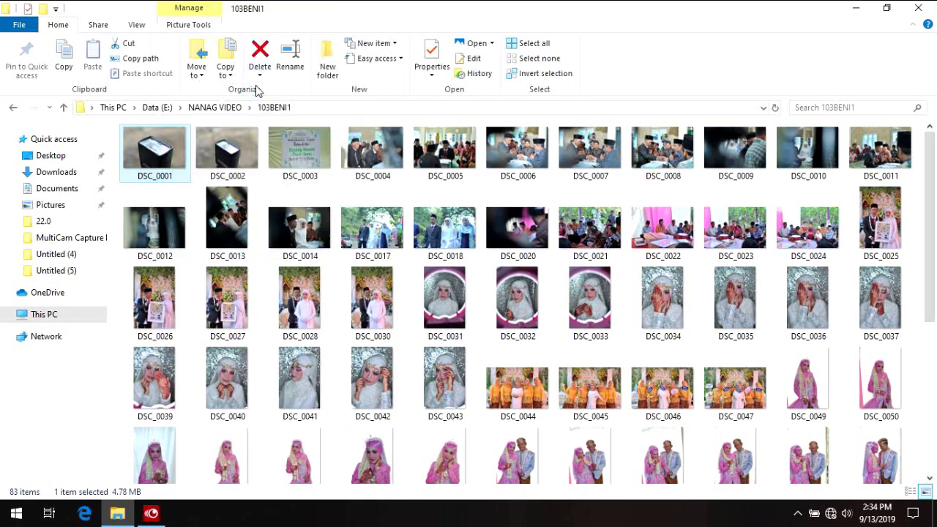
left_click(923, 10)
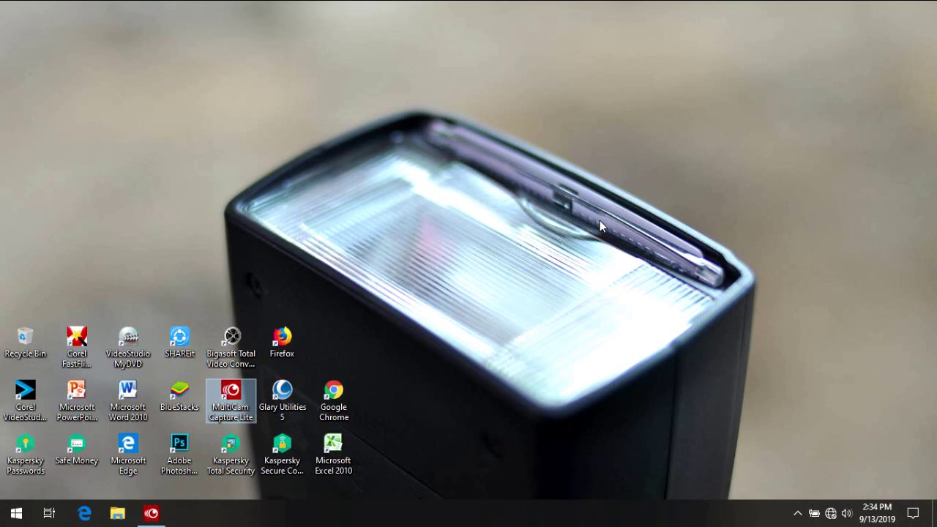
Open the Windows personalization settings and change the desktop background to the night-sky picture with the green tent.
left_click(911, 516)
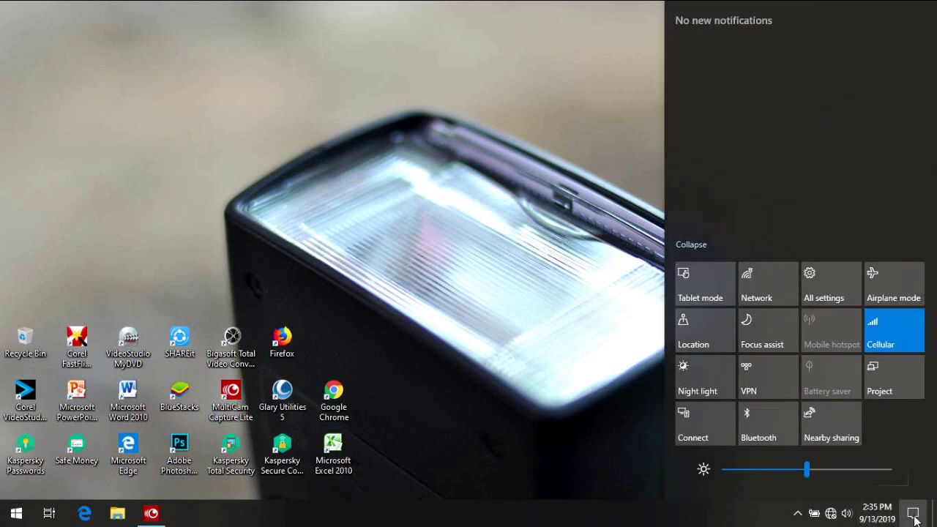
left_click(912, 516)
left_click(913, 516)
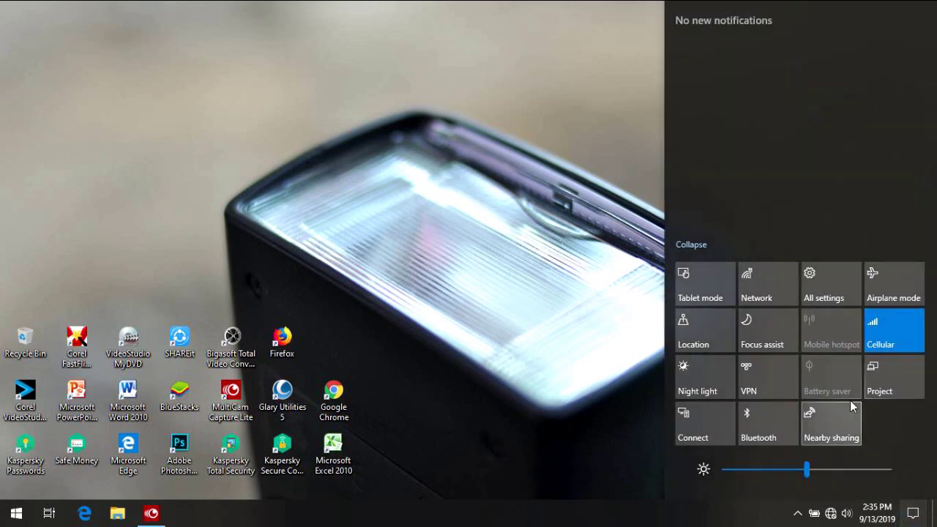
left_click(829, 289)
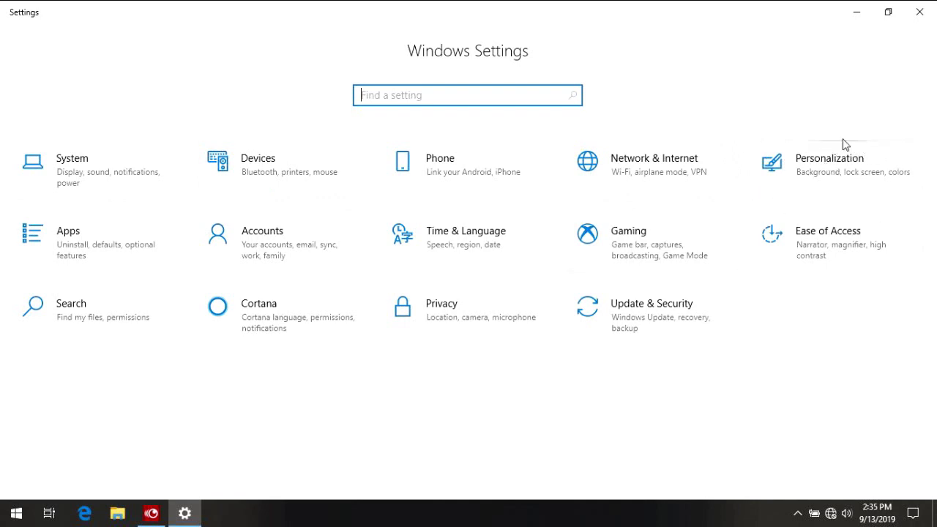
left_click(850, 167)
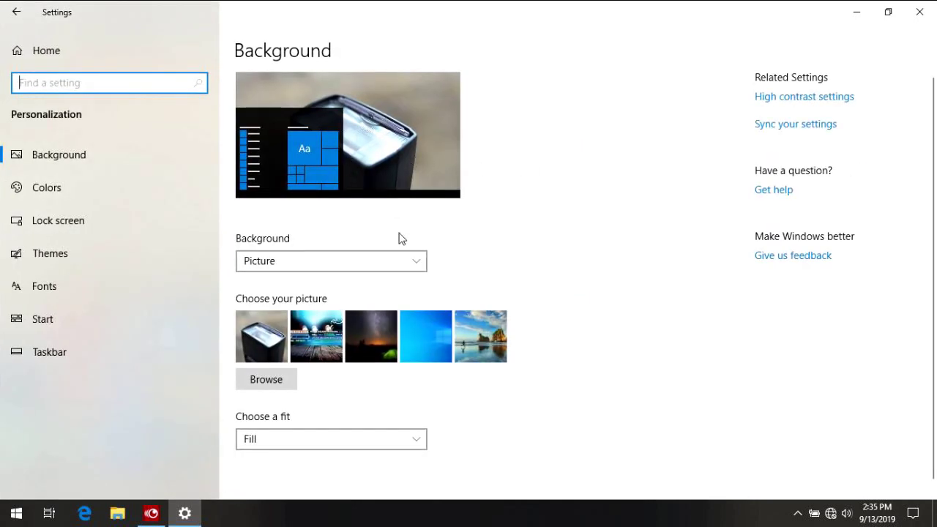
left_click(379, 322)
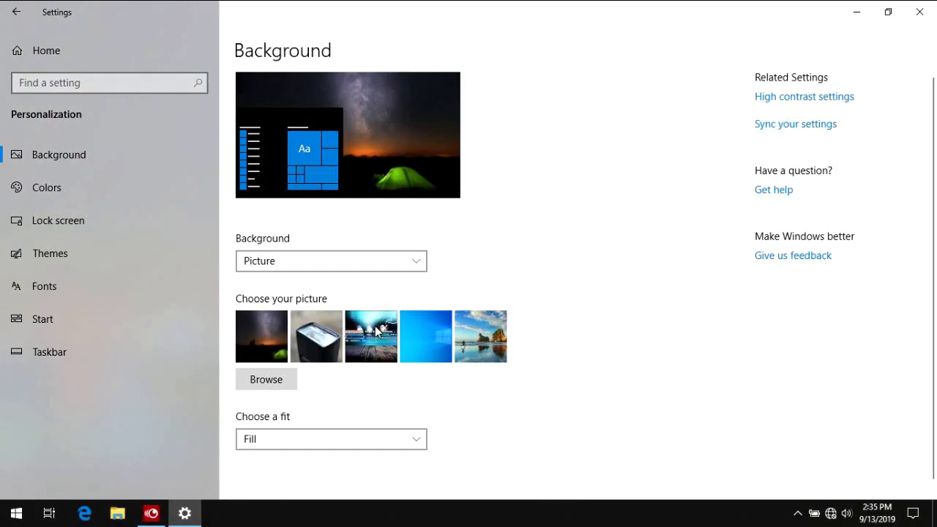
Browse for another picture without choosing one, and set the desktop background to the recent "Belajar Bersama Channel" banner image.
left_click(271, 384)
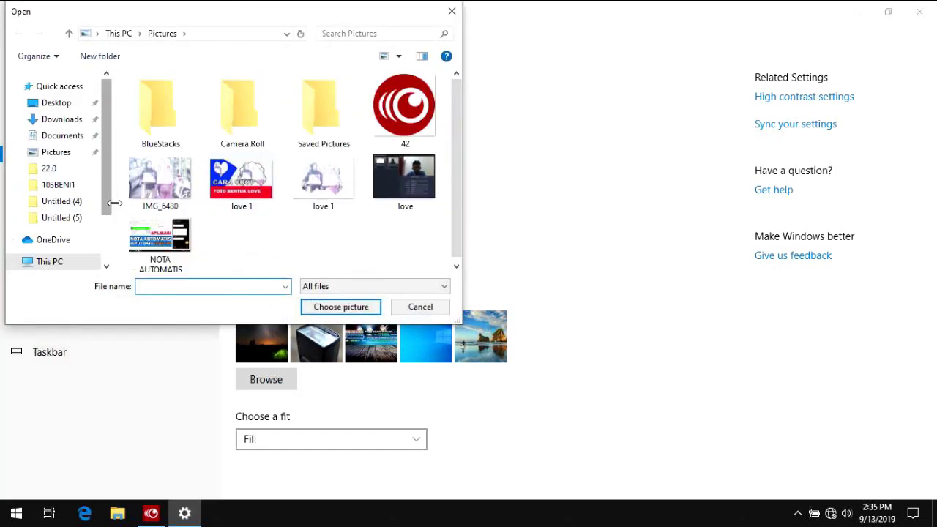
left_click_drag(108, 195, 106, 209)
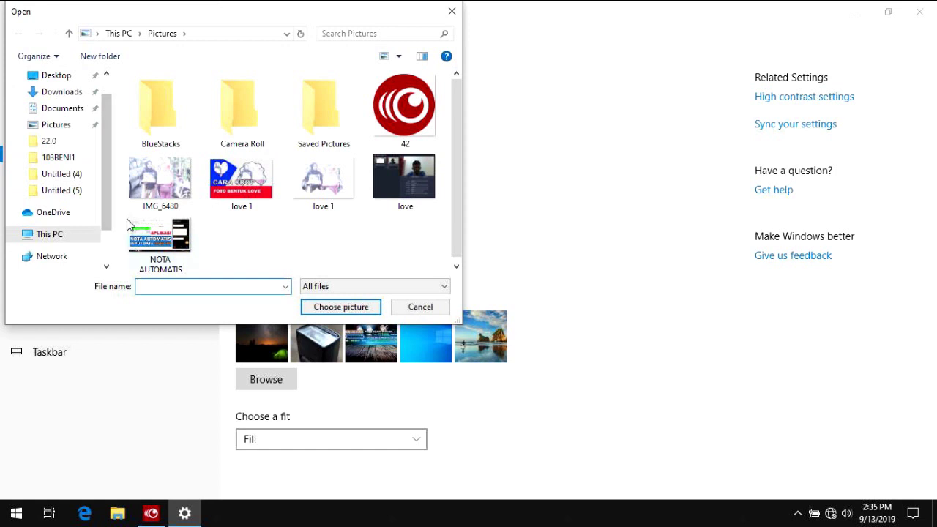
left_click(441, 313)
left_click(393, 343)
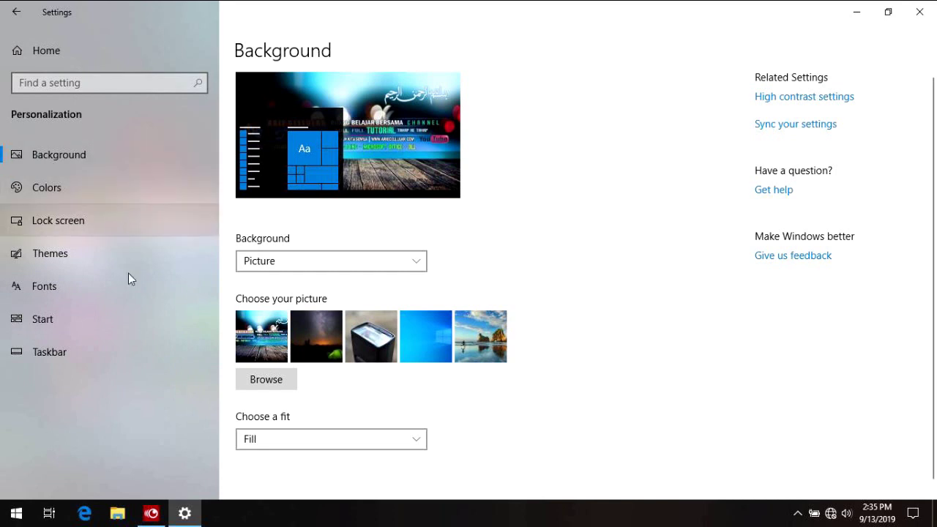
In the Colors settings, try Light Windows mode and Dark app mode, restore Dark Windows and Light app modes, and review the accent color options.
left_click(99, 184)
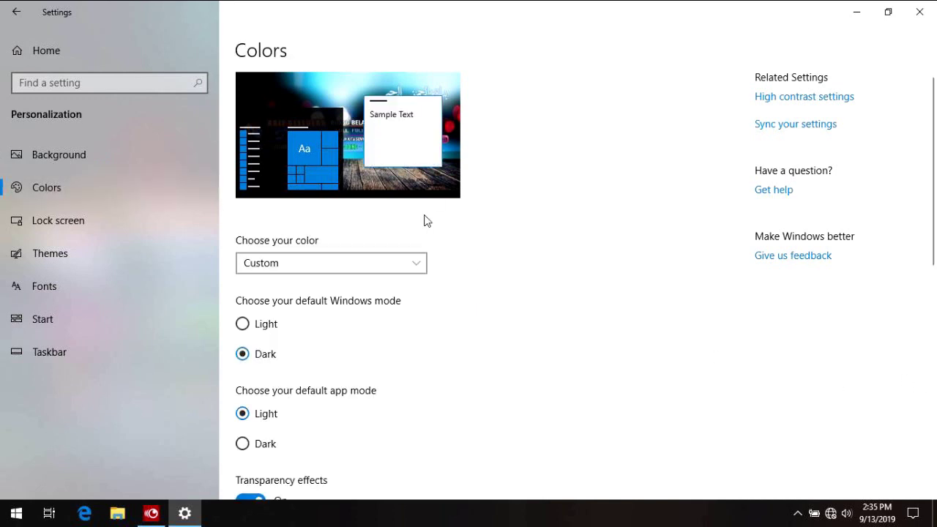
left_click(262, 326)
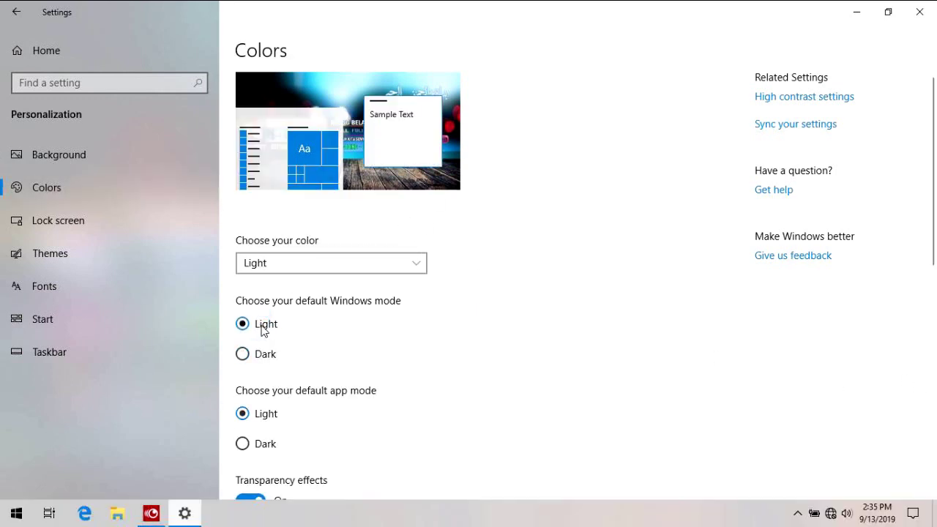
left_click(264, 357)
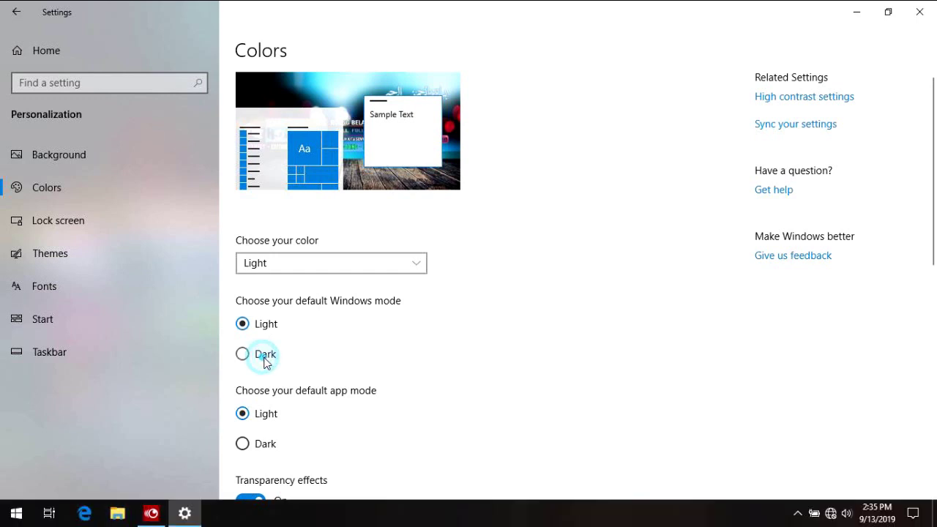
left_click(260, 444)
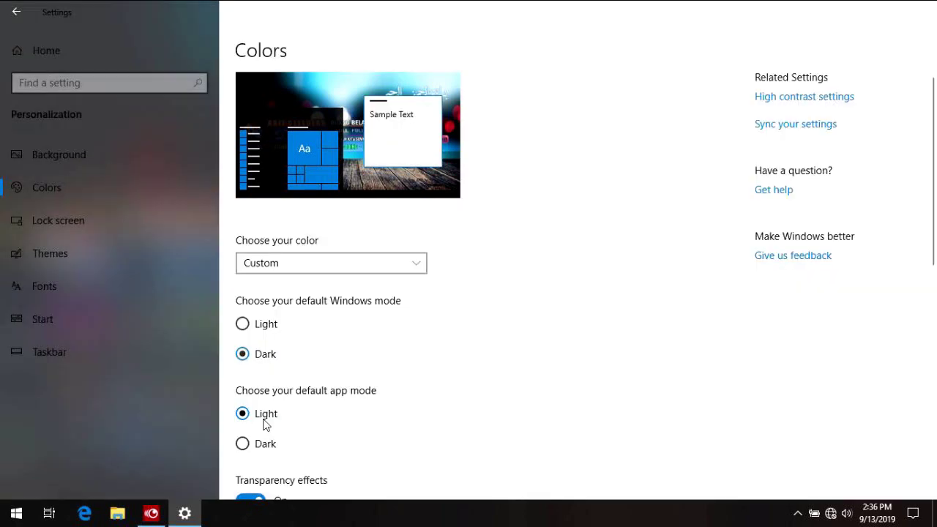
scroll(269, 423, "down", 4)
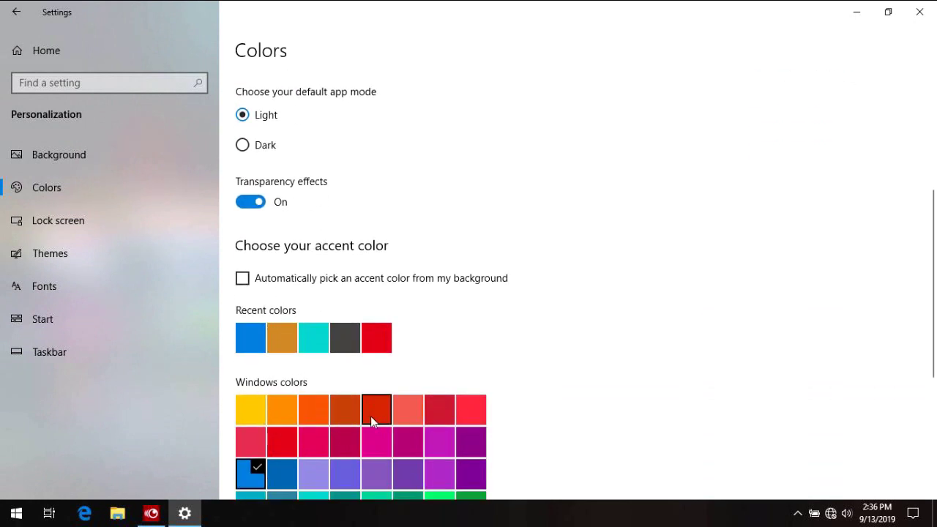
scroll(351, 421, "down", 3)
scroll(359, 454, "down", 1)
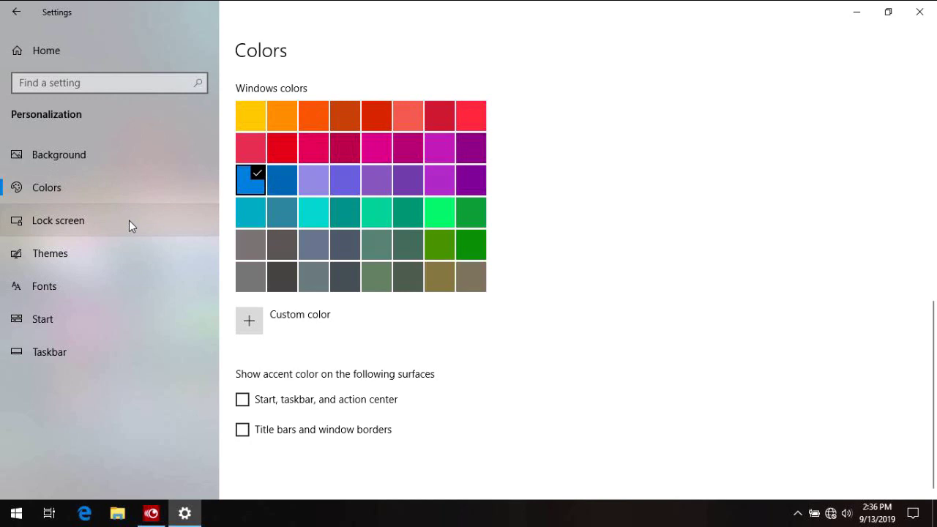
Set the lock screen background type to Picture and browse for a custom image without choosing one.
left_click(91, 222)
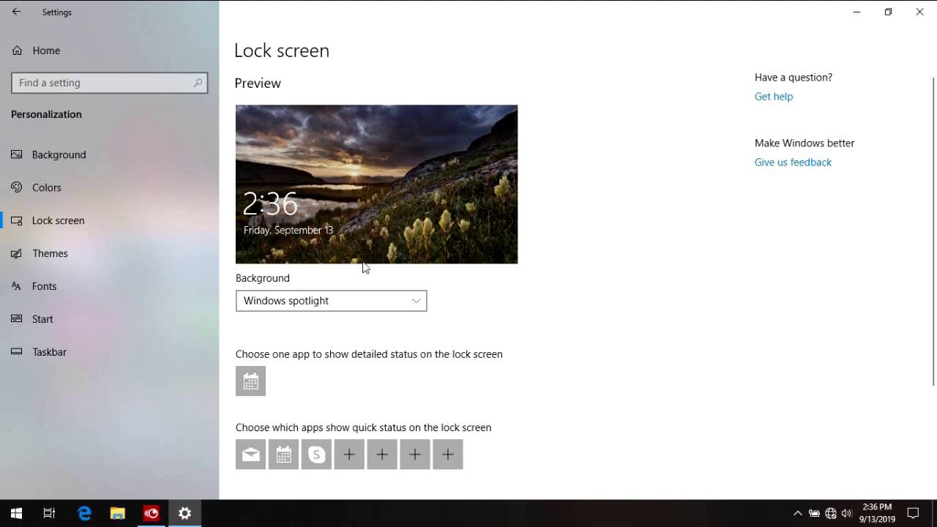
left_click(334, 303)
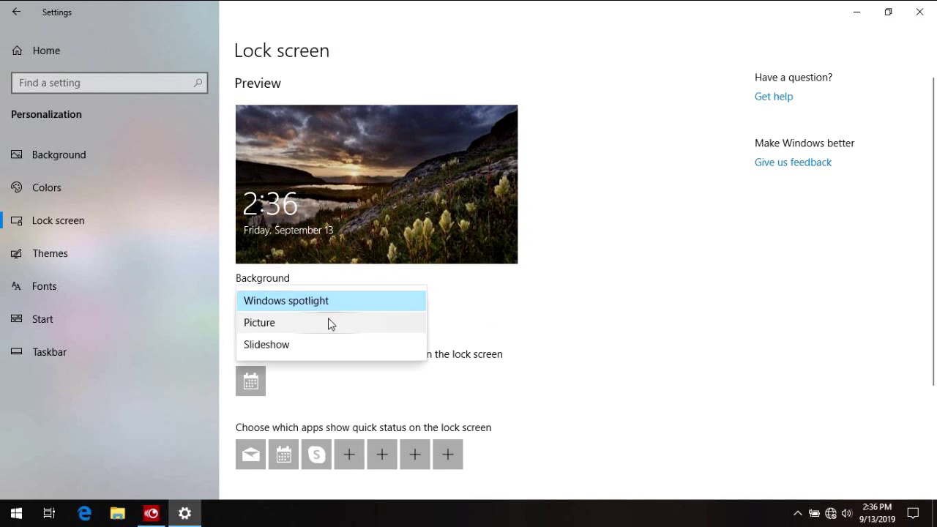
left_click(292, 322)
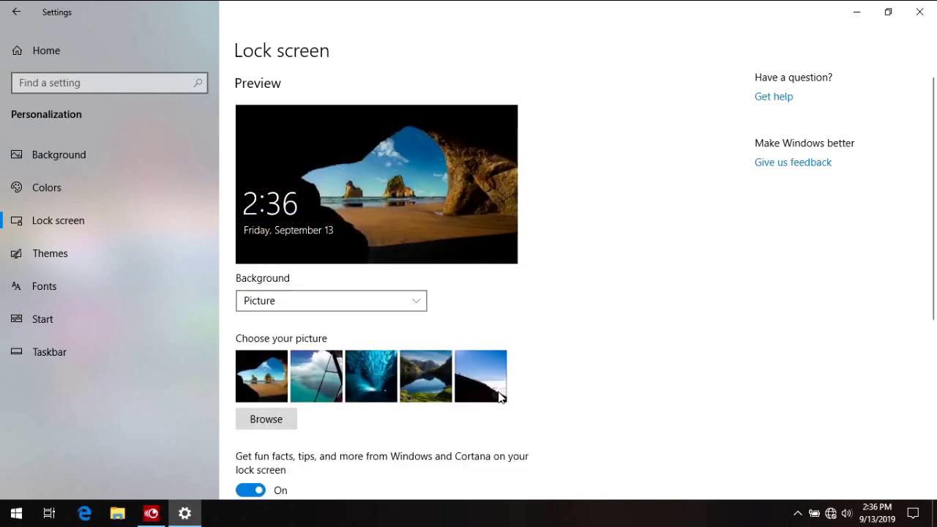
left_click(282, 428)
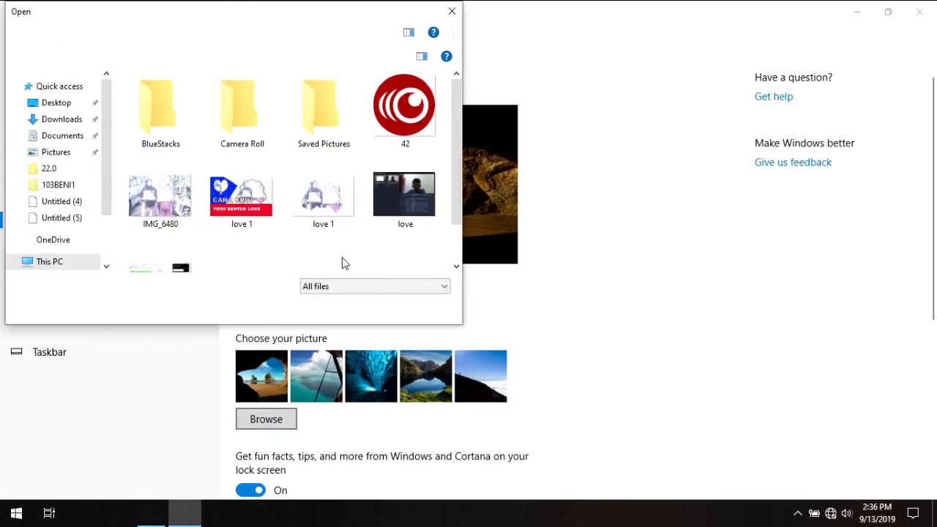
left_click(398, 306)
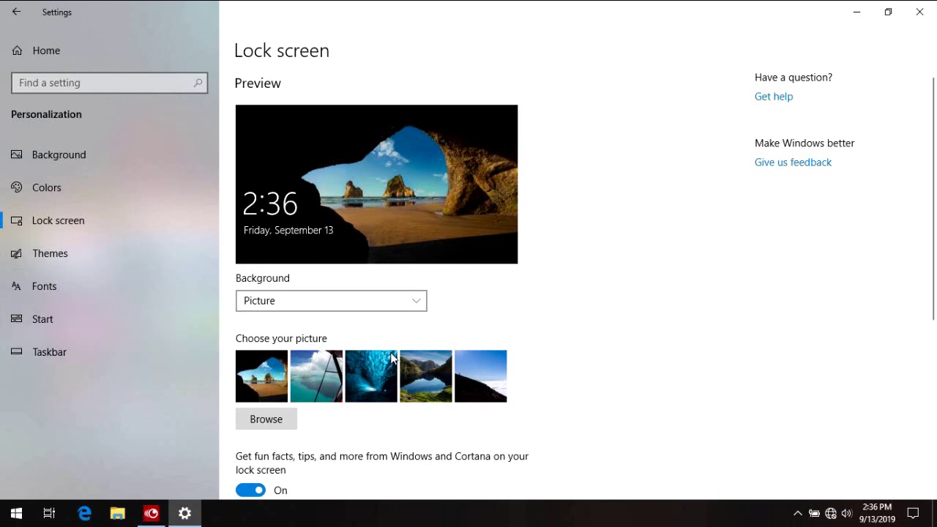
left_click(351, 302)
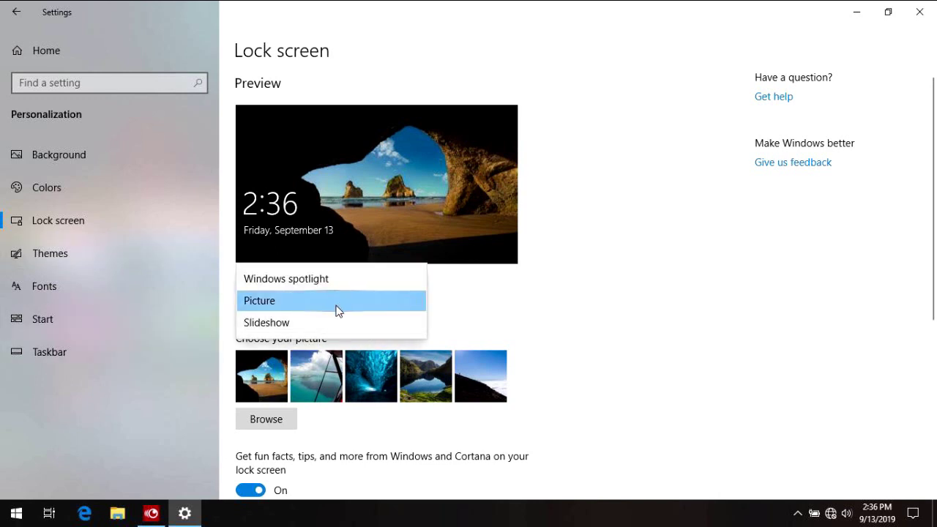
left_click(337, 305)
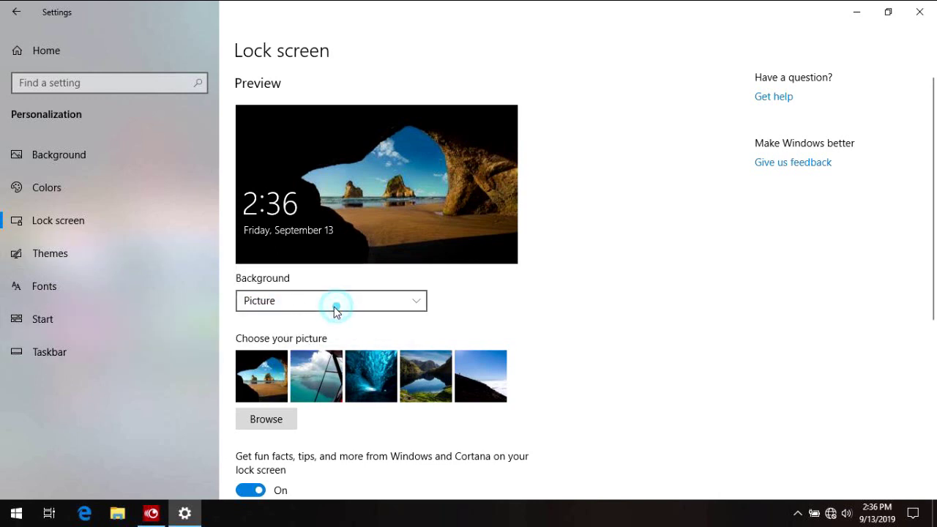
Look through the available themes and the list of installed fonts in the personalization settings.
left_click(111, 259)
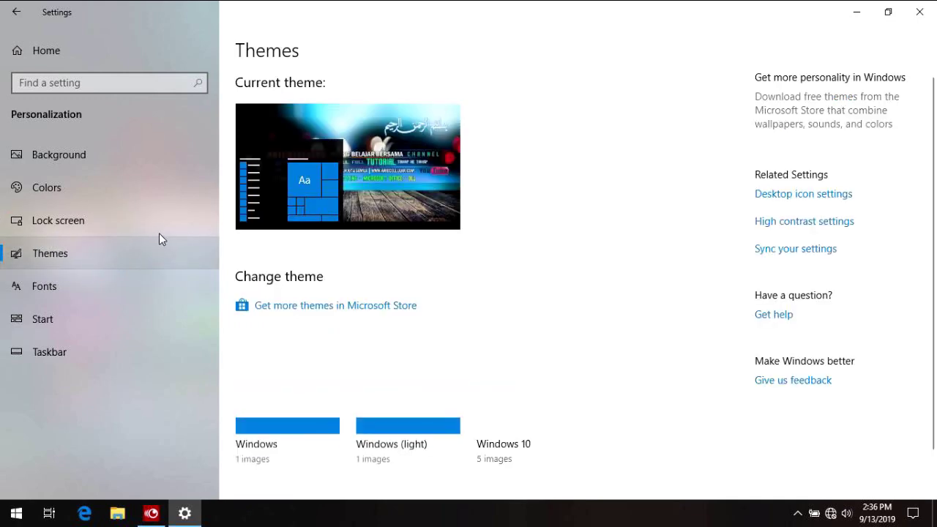
scroll(736, 462, "down", 2)
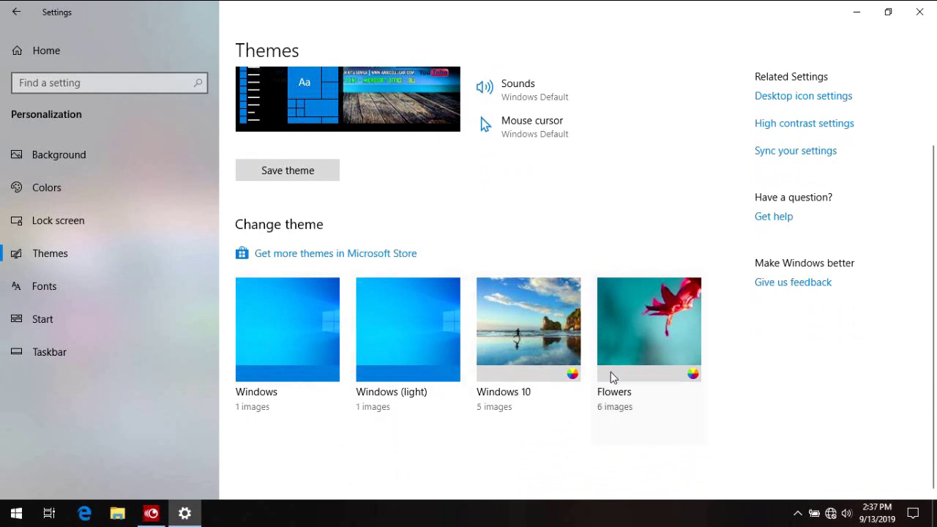
left_click(46, 292)
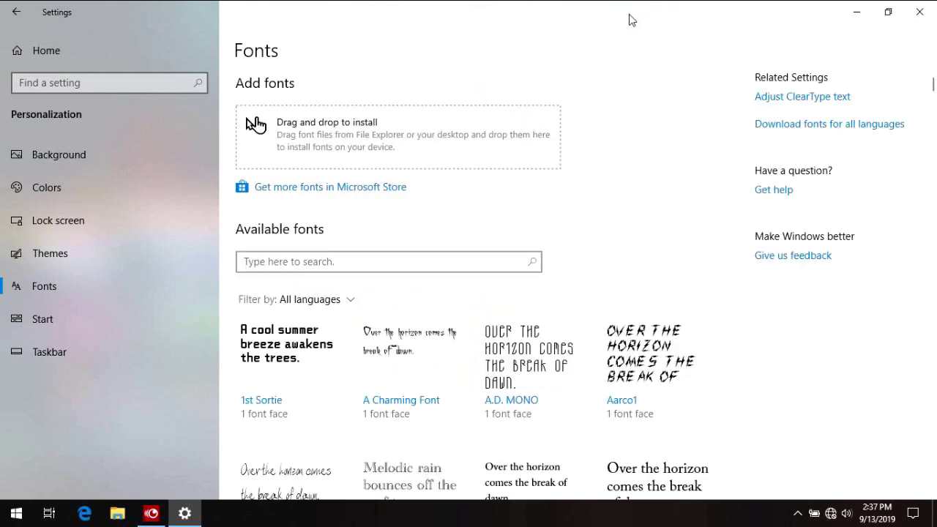
scroll(552, 134, "down", 10)
scroll(539, 226, "down", 4)
scroll(515, 316, "down", 1)
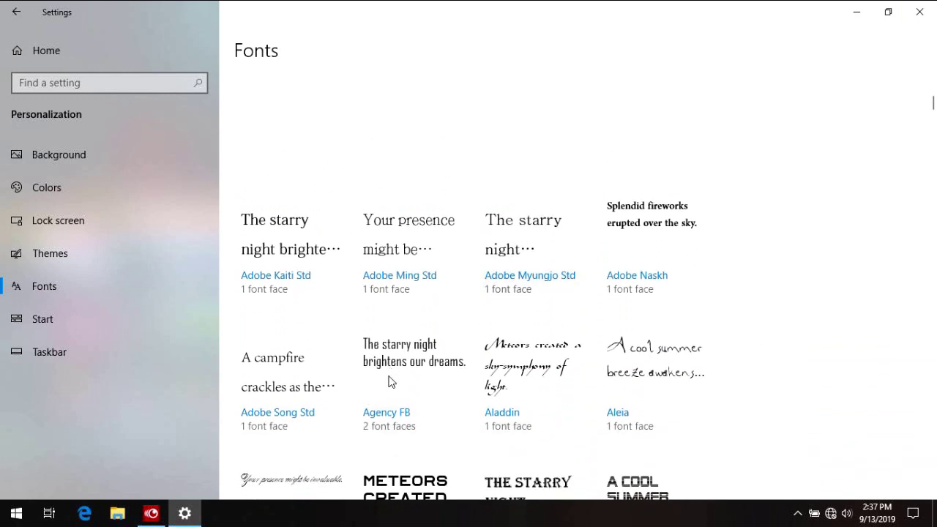
Look over the font list, the Taskbar page and the Start options in the personalization settings, and close Settings.
scroll(390, 380, "up", 10)
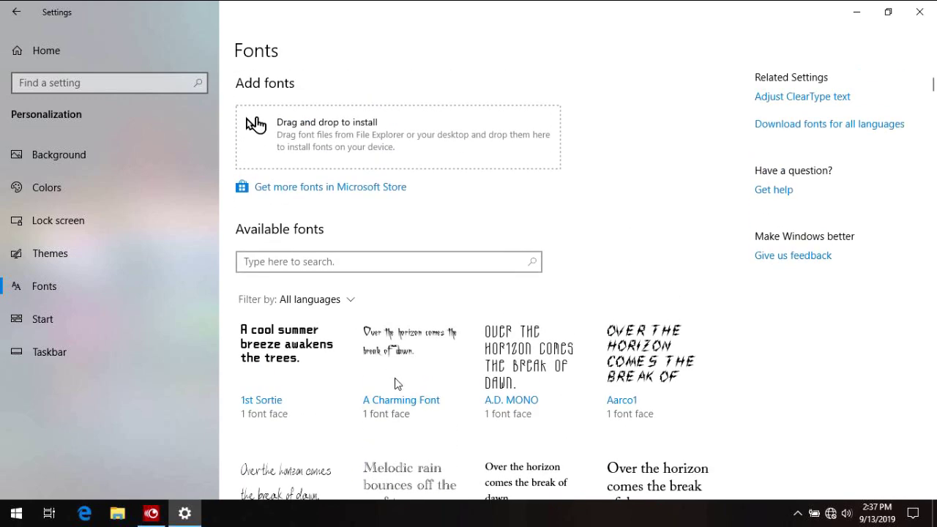
scroll(396, 383, "down", 10)
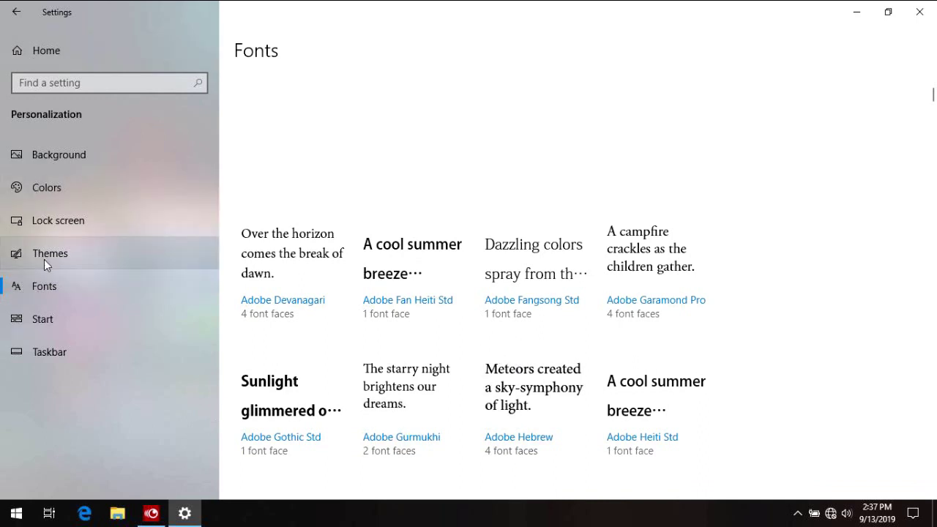
left_click(96, 347)
left_click(82, 327)
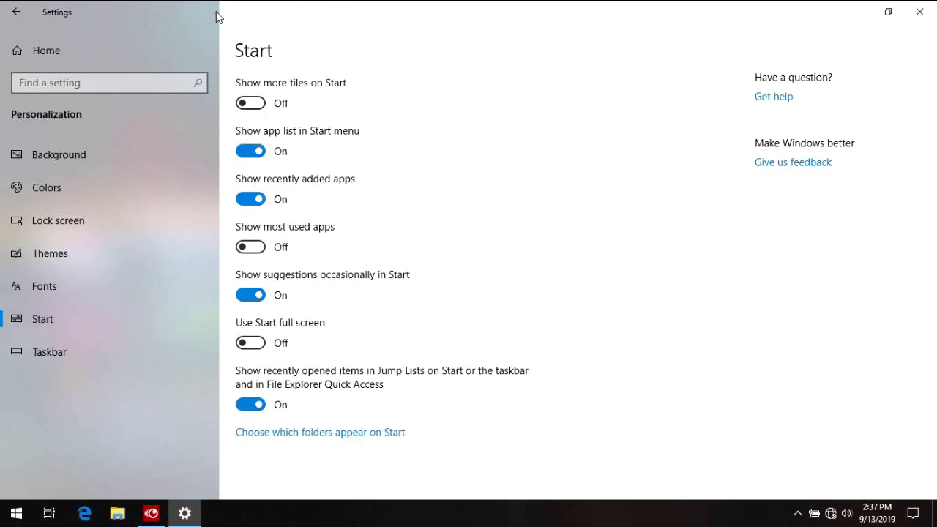
left_click(16, 11)
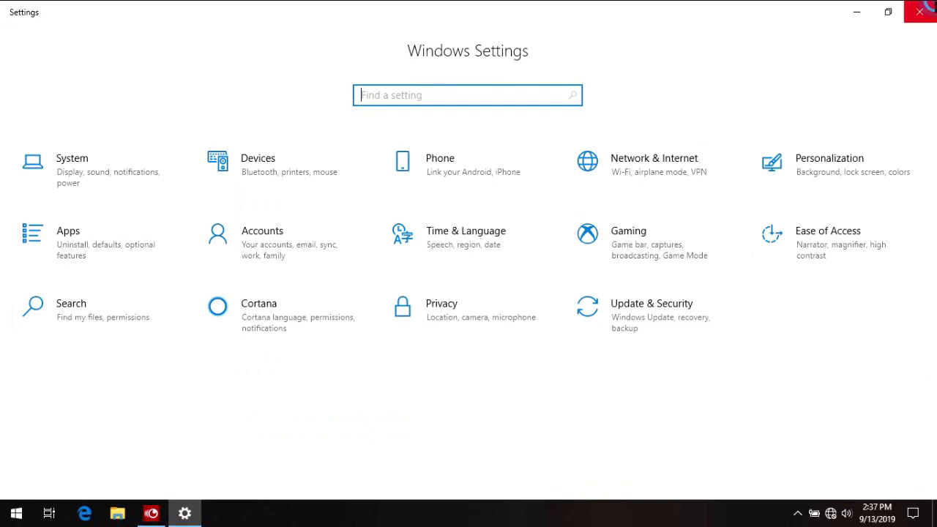
left_click(919, 10)
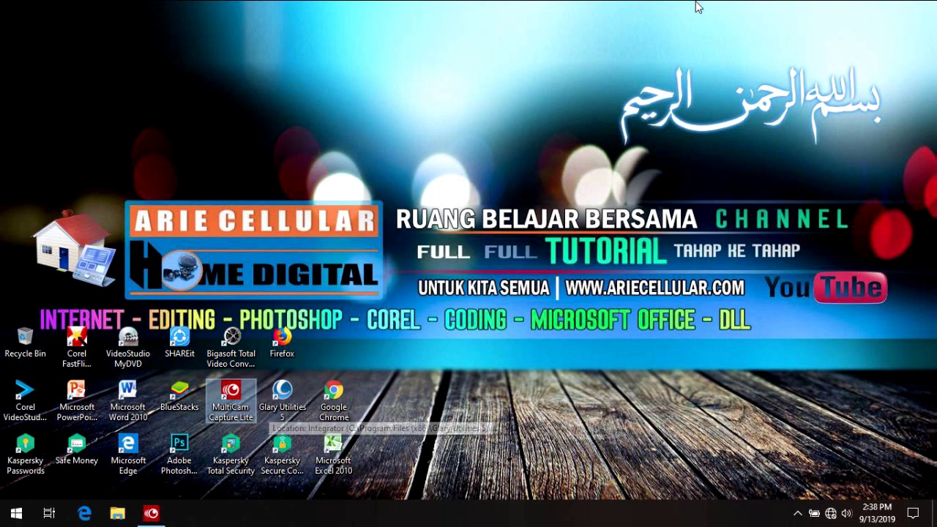
Switch to File Explorer and look at the folders on Local Disk (C:).
left_click(695, 91)
left_click(118, 513)
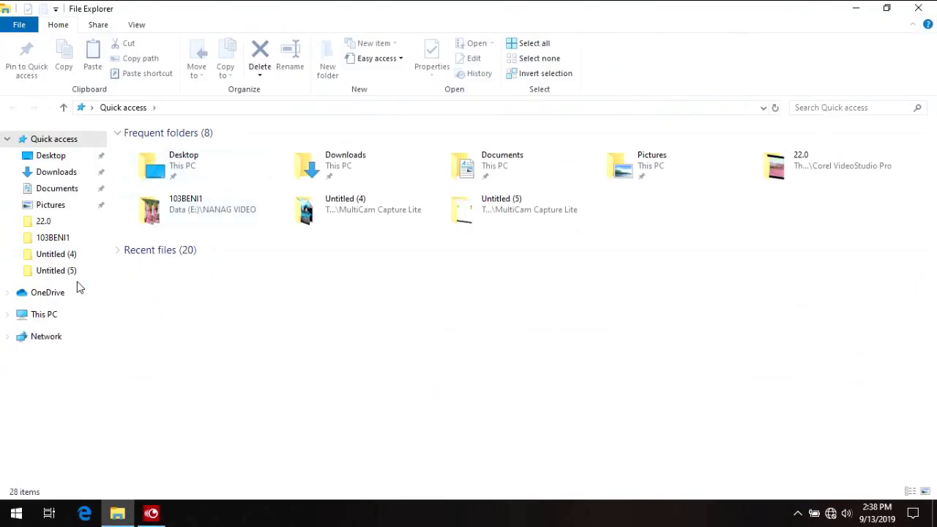
left_click(48, 316)
double_click(199, 263)
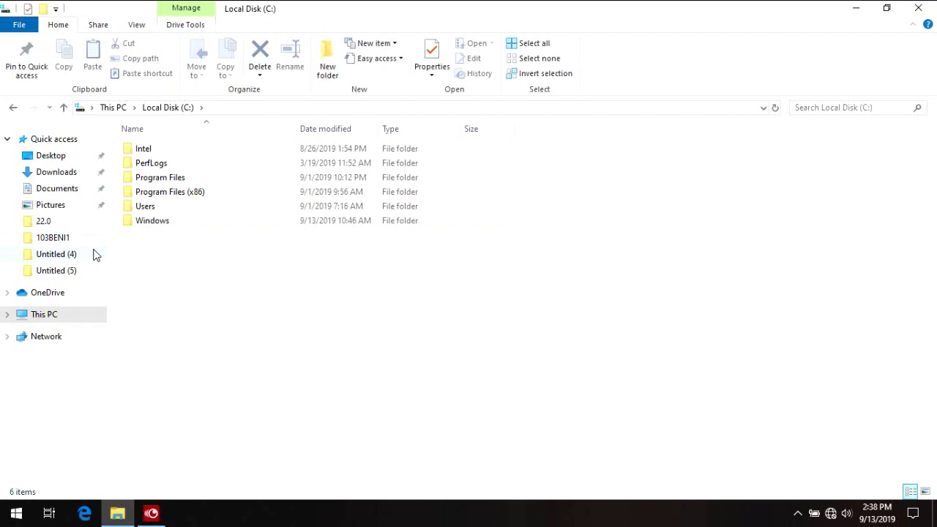
Move the IMG-20190905-WA0002 image from the Documents folder to the Data (E:) drive.
left_click(62, 190)
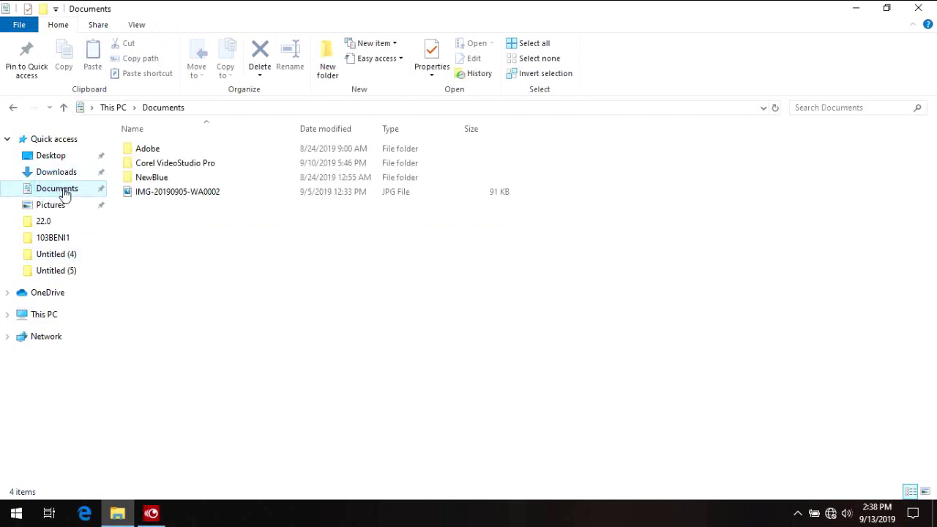
left_click(229, 192)
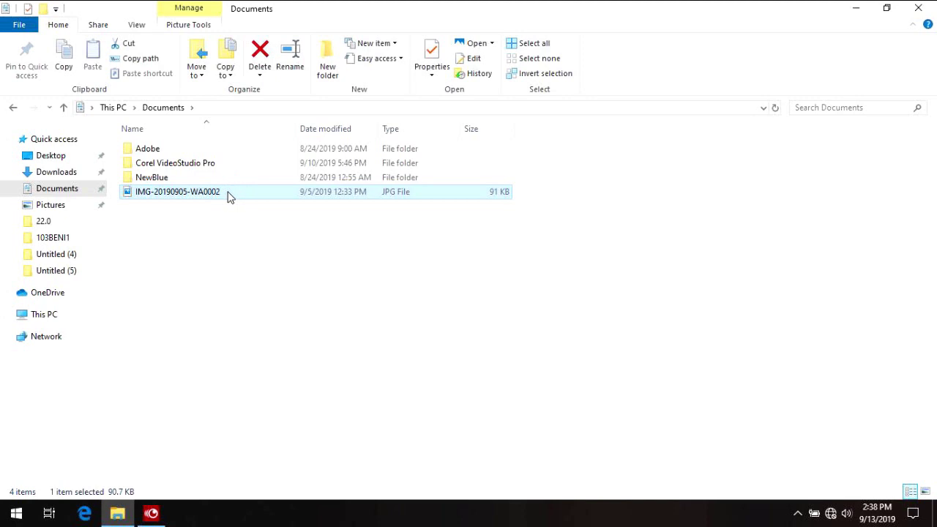
right_click(228, 196)
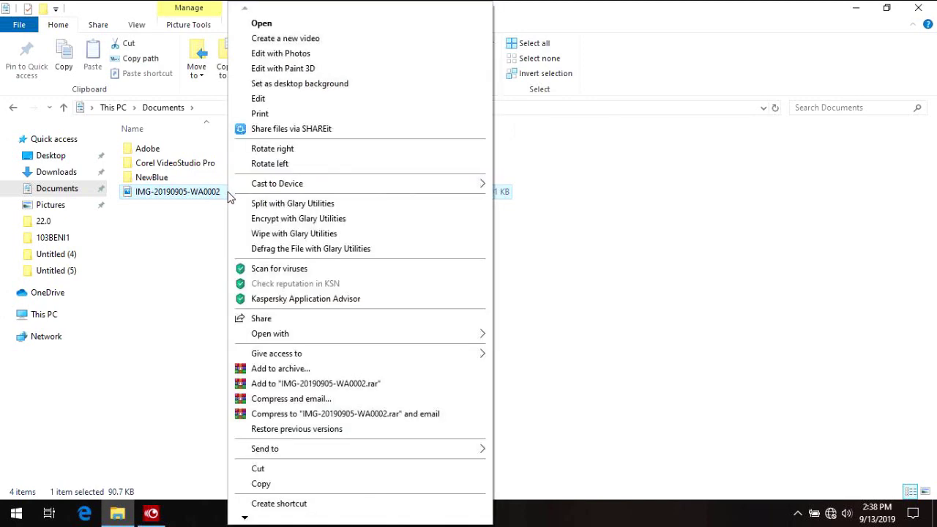
left_click(257, 471)
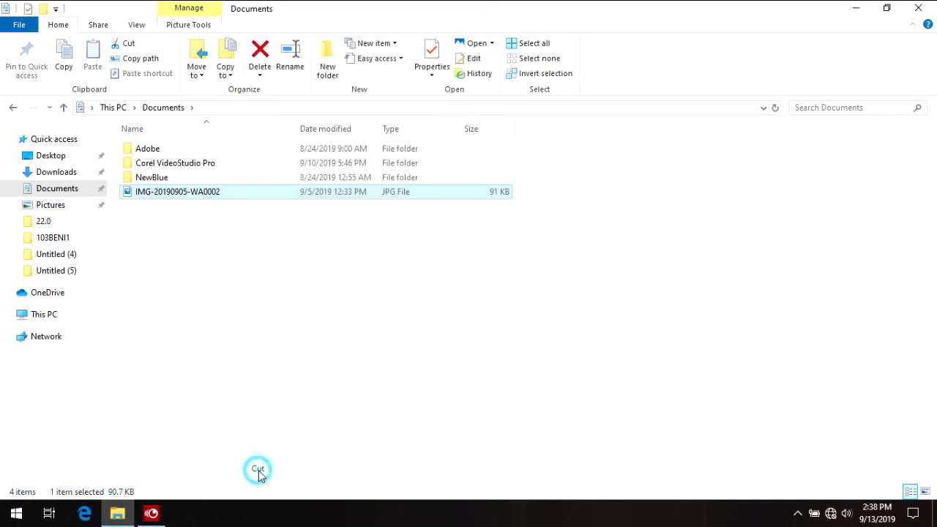
left_click(77, 317)
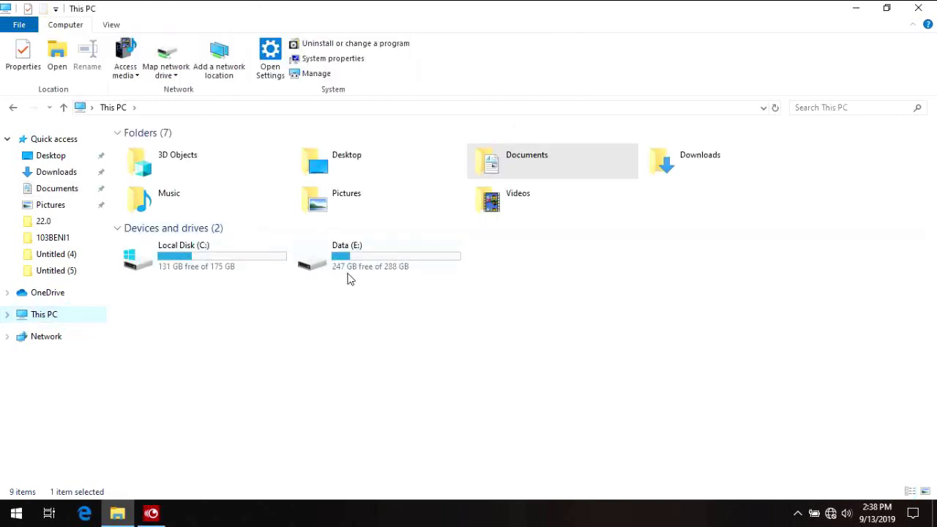
double_click(348, 275)
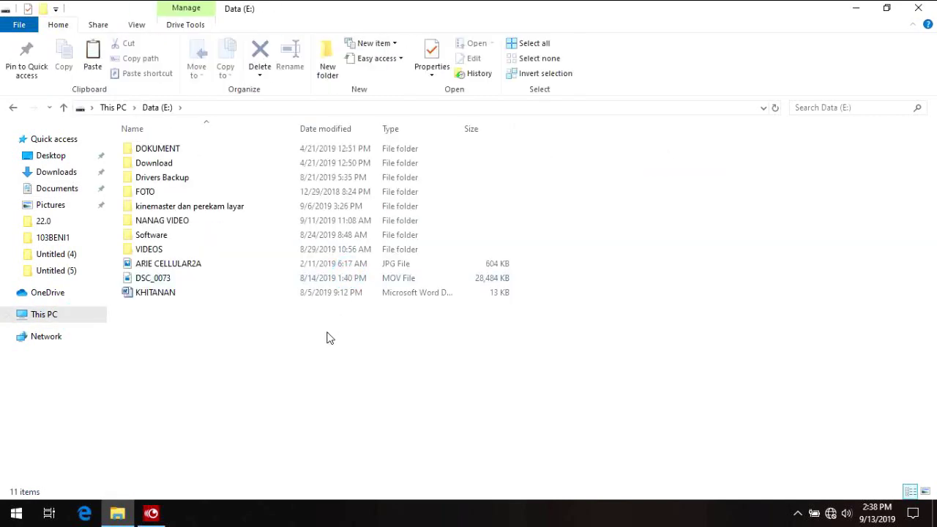
right_click(337, 338)
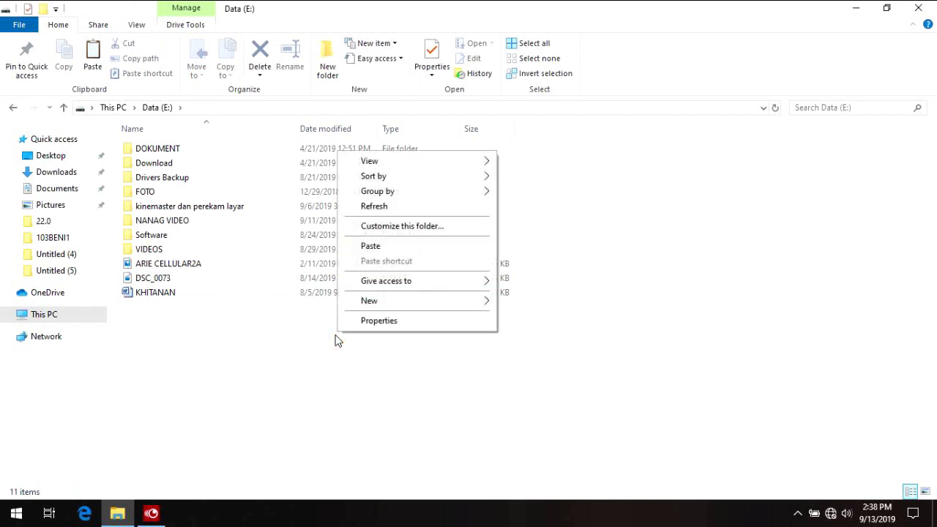
left_click(384, 250)
left_click(241, 303)
left_click(229, 329)
left_click(230, 303)
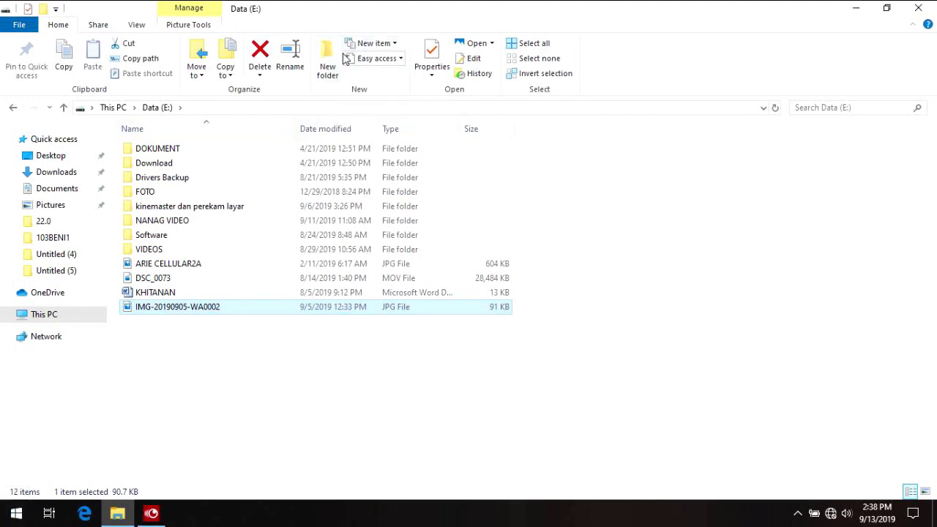
Create a folder named MUSIC on the Data (E:) drive, look inside it, and return to the drive.
left_click(327, 81)
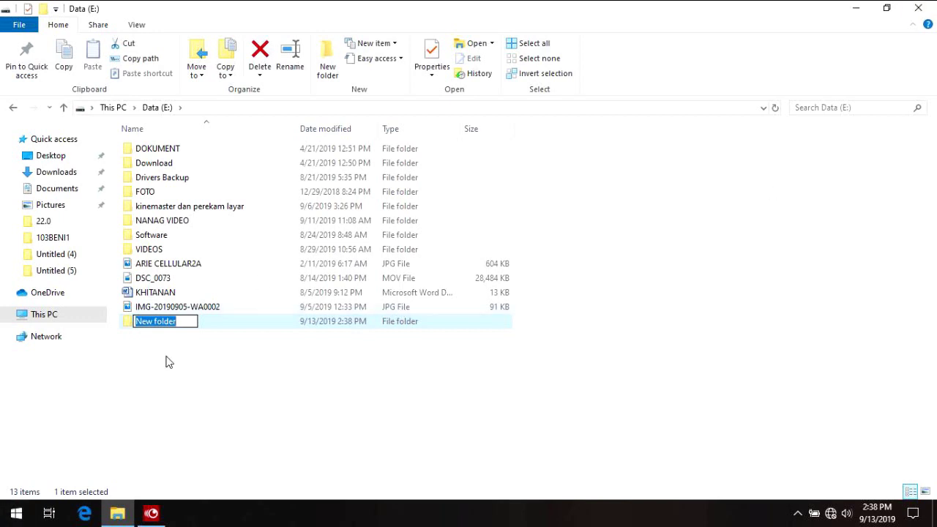
type("MUSIC")
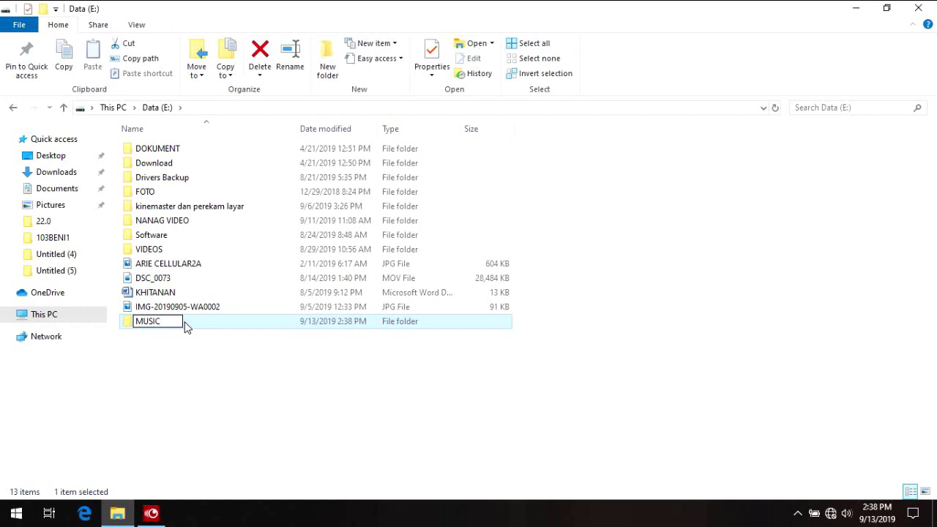
key("Return")
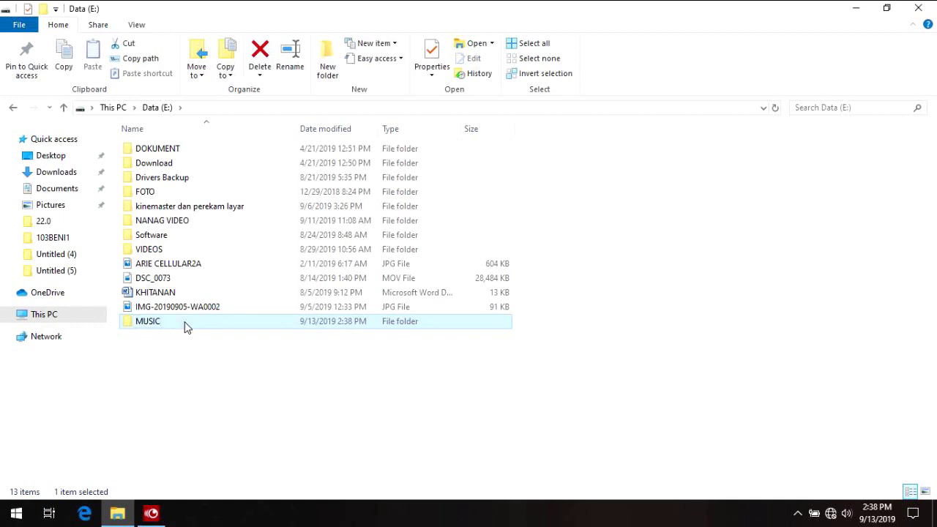
double_click(192, 321)
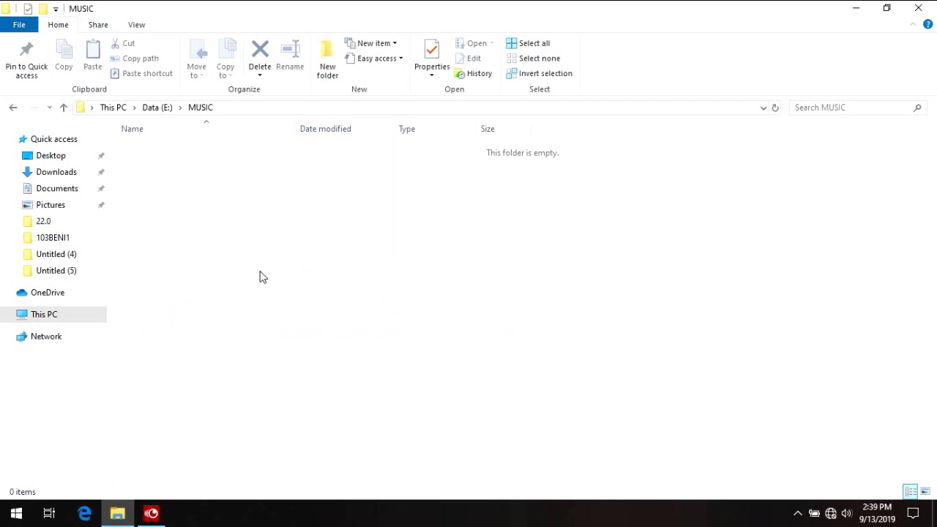
left_click(12, 108)
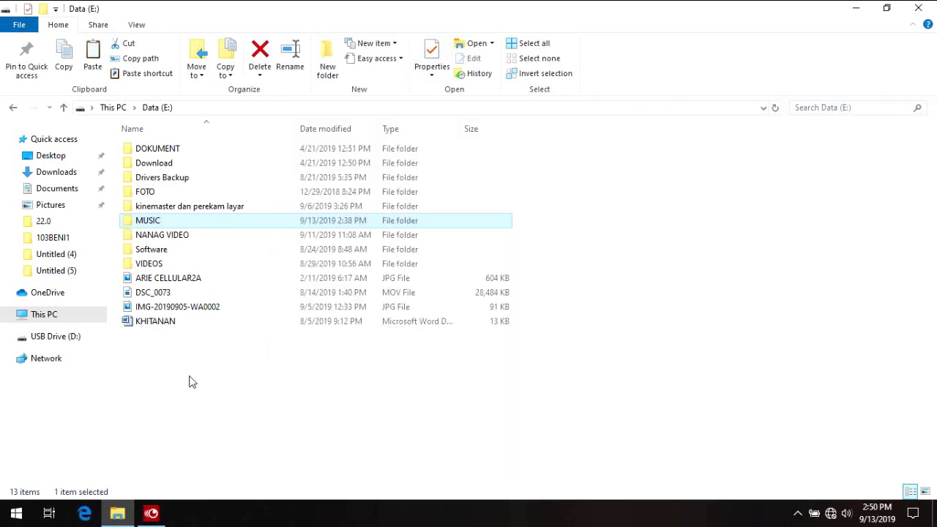
On USB Drive (D:), try selecting several files and copy the INISIASI 7 Word document to the clipboard.
left_click(66, 338)
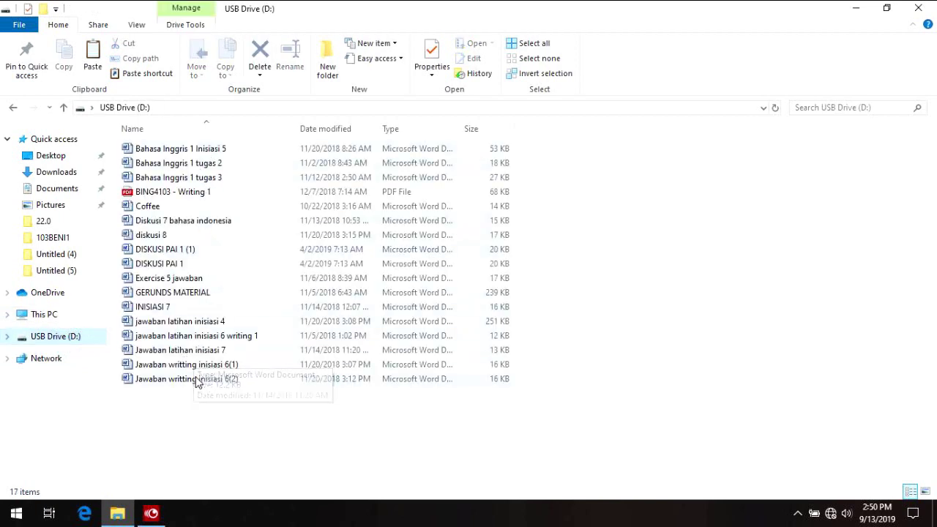
left_click_drag(190, 414, 194, 370)
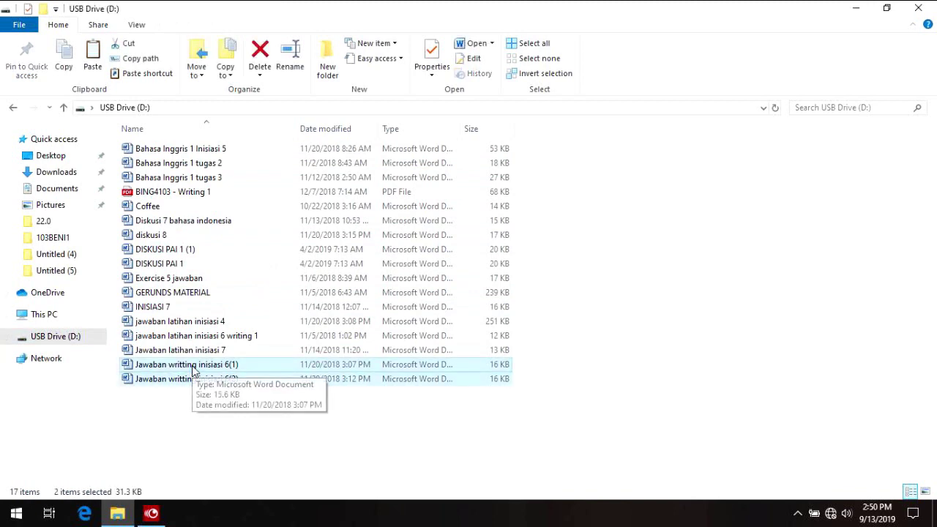
left_click(211, 399)
left_click_drag(214, 270, 214, 172)
left_click(338, 281)
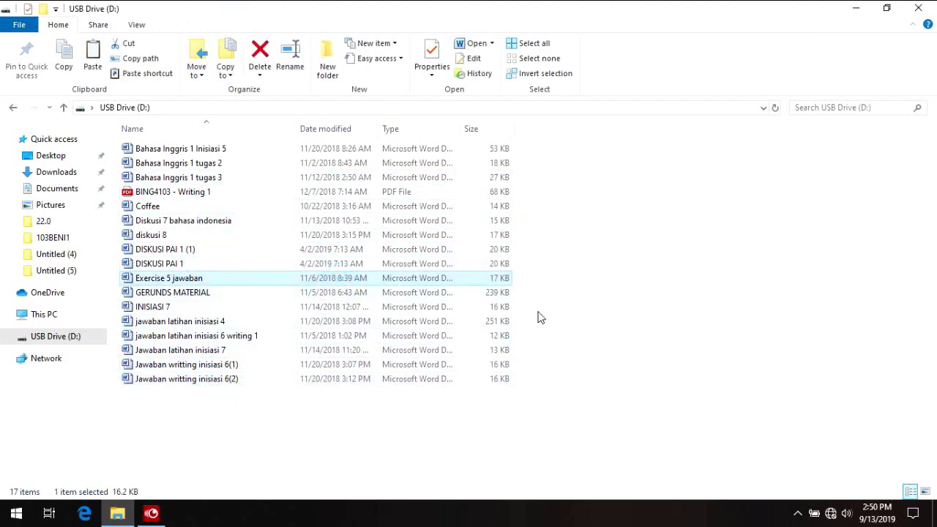
left_click(179, 292)
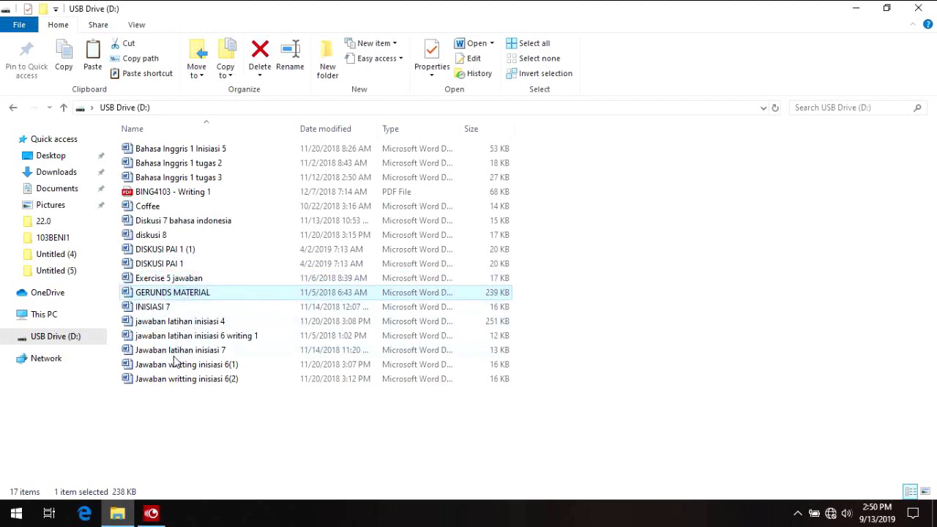
left_click(162, 310)
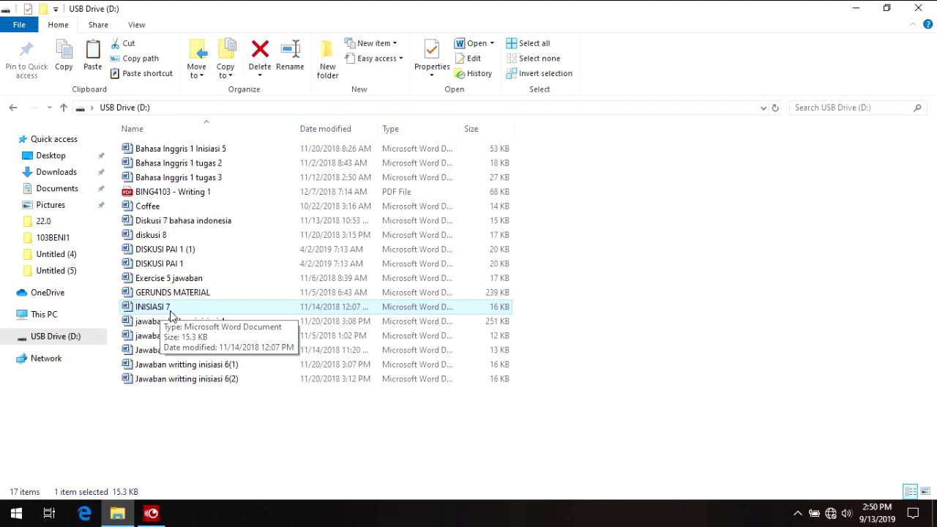
right_click(170, 313)
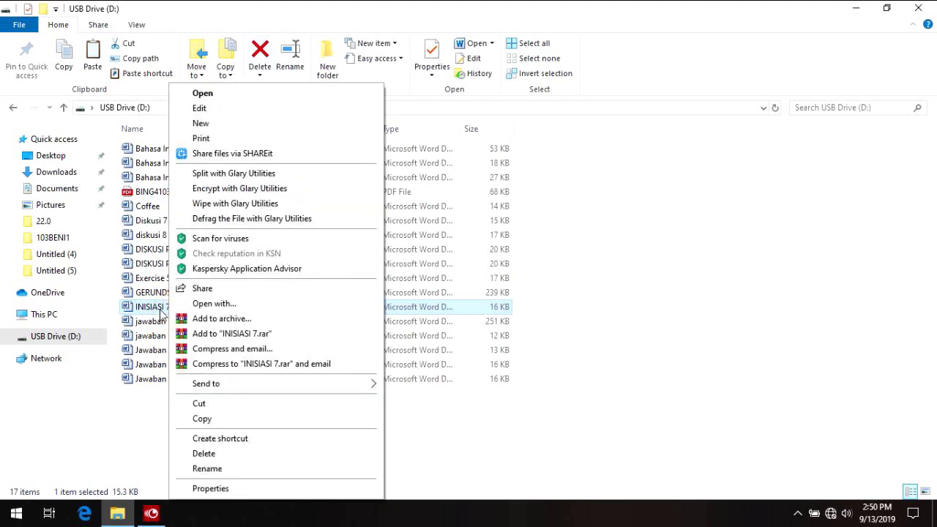
left_click(218, 420)
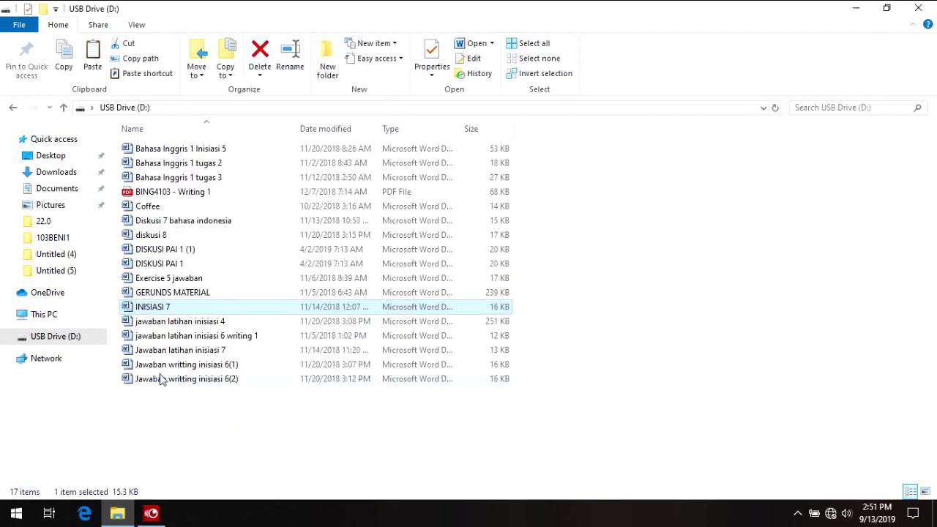
Paste the copied document into the DOKUMENT folder on the Data (E:) drive.
left_click(70, 313)
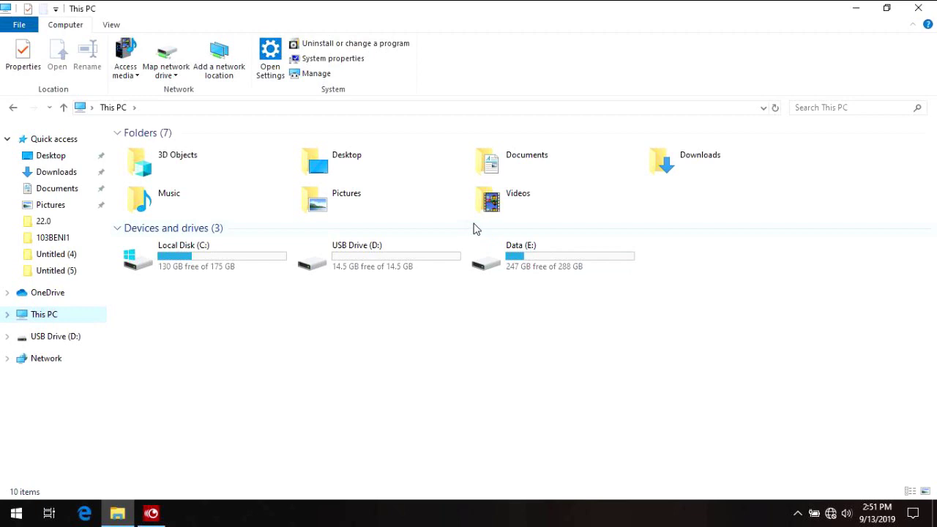
double_click(523, 267)
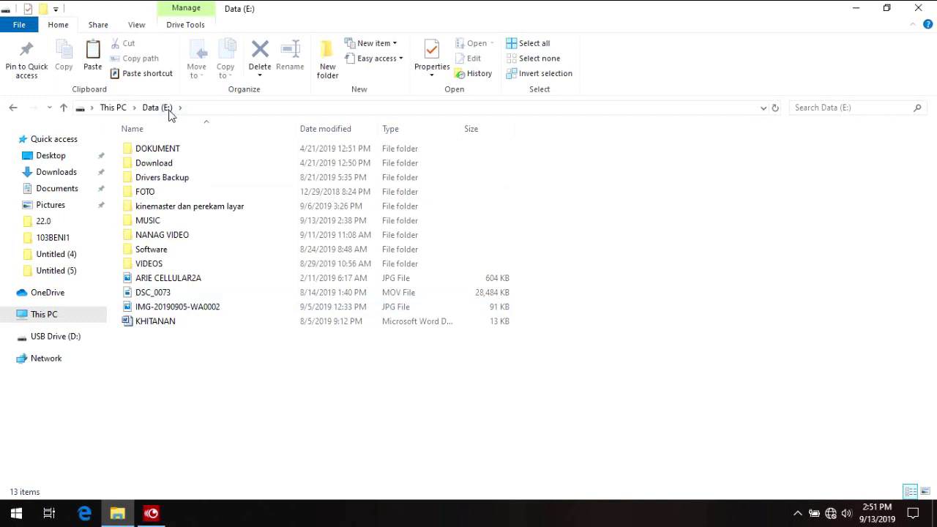
double_click(178, 149)
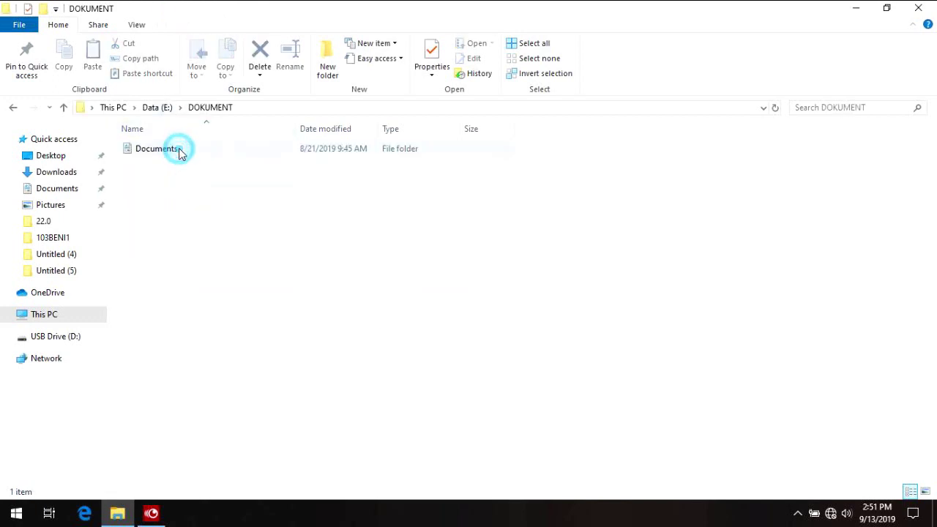
right_click(206, 195)
right_click(198, 186)
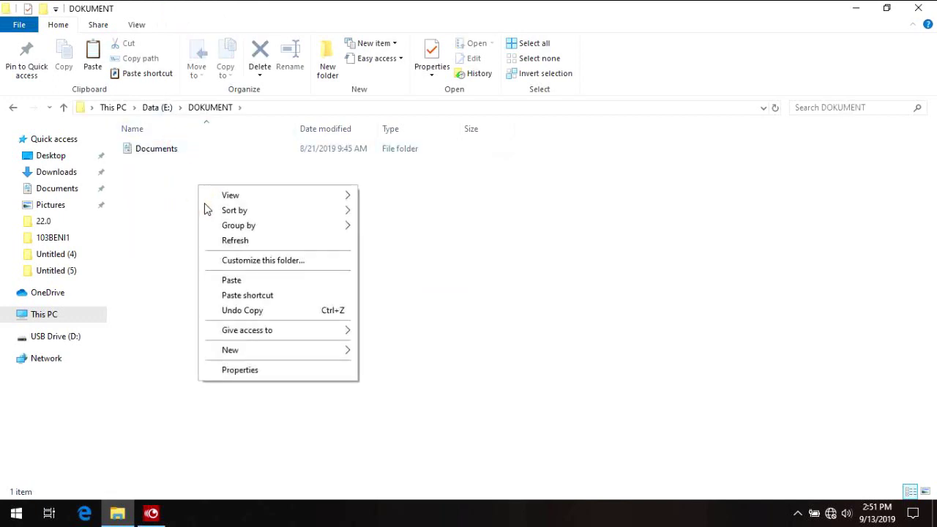
left_click(231, 280)
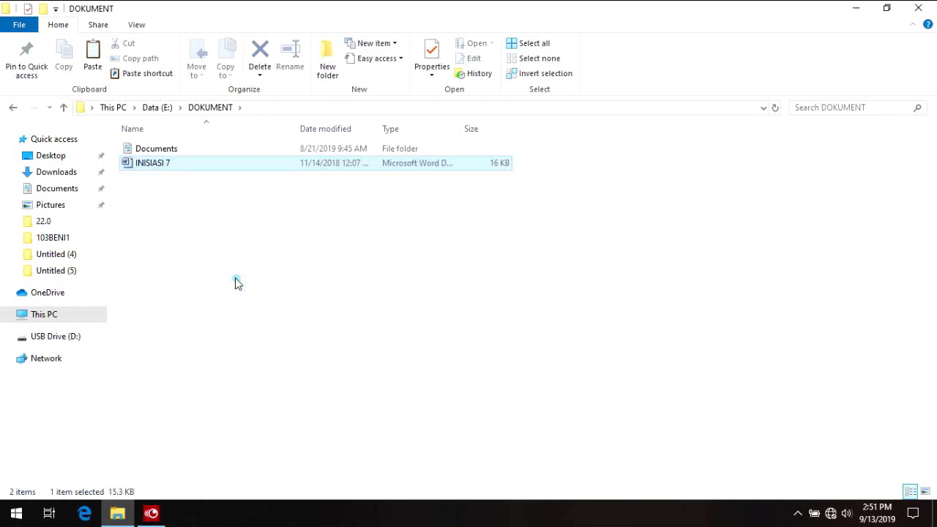
View the pasted INISIASI 7 document in Word, close it, and go back to the Data (E:) drive.
double_click(161, 163)
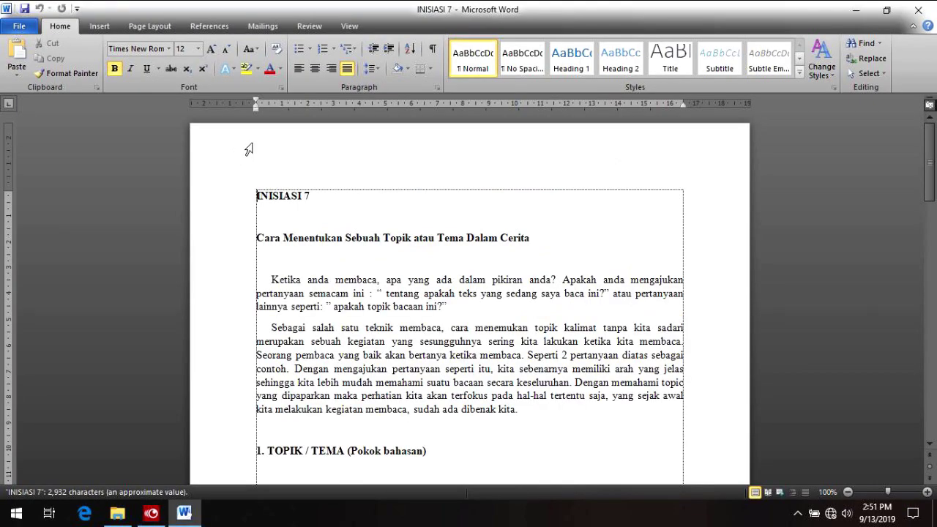
left_click(933, 7)
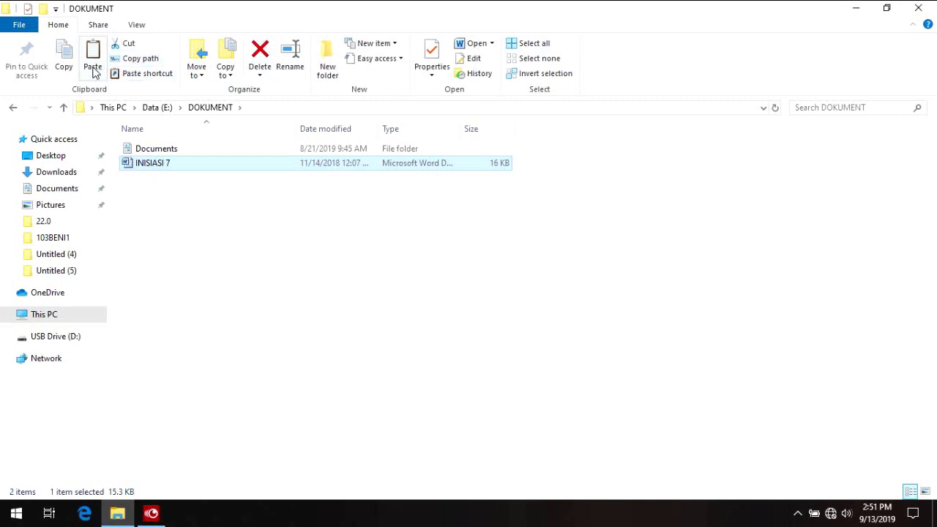
left_click(12, 106)
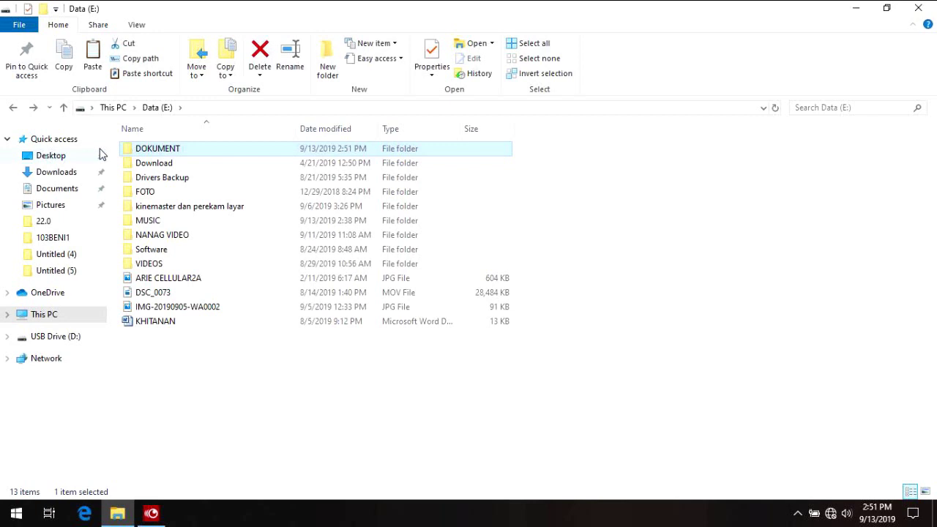
Copy the KHITANAN Word document on the Data (E:) drive to the clipboard.
left_click(243, 249)
left_click(159, 322)
right_click(159, 329)
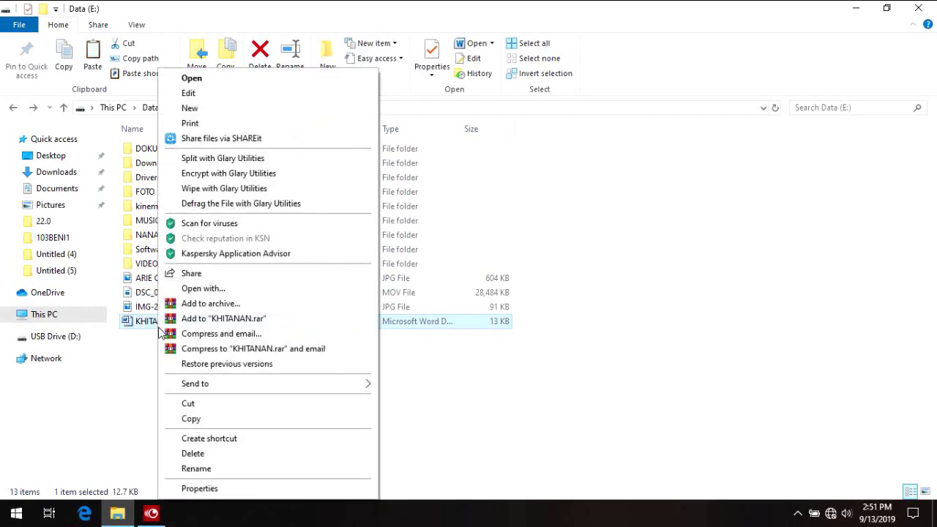
right_click(157, 329)
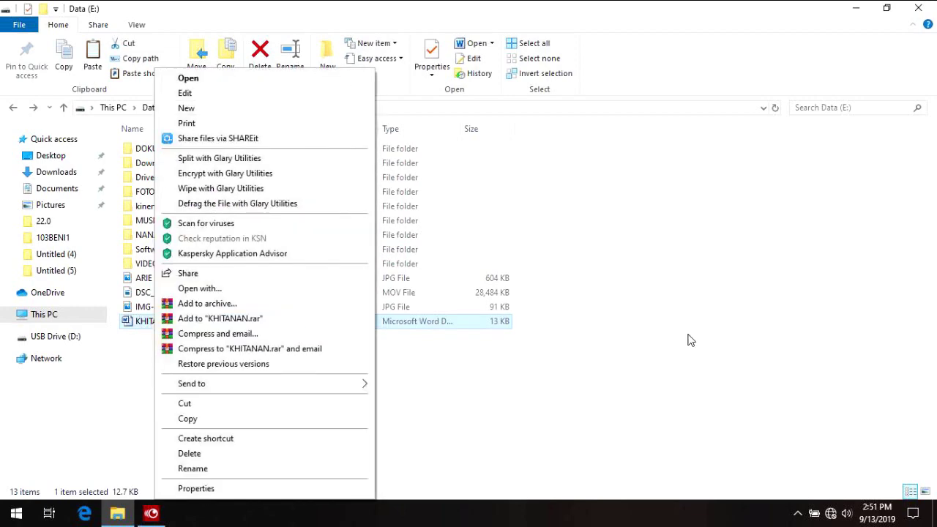
right_click(483, 325)
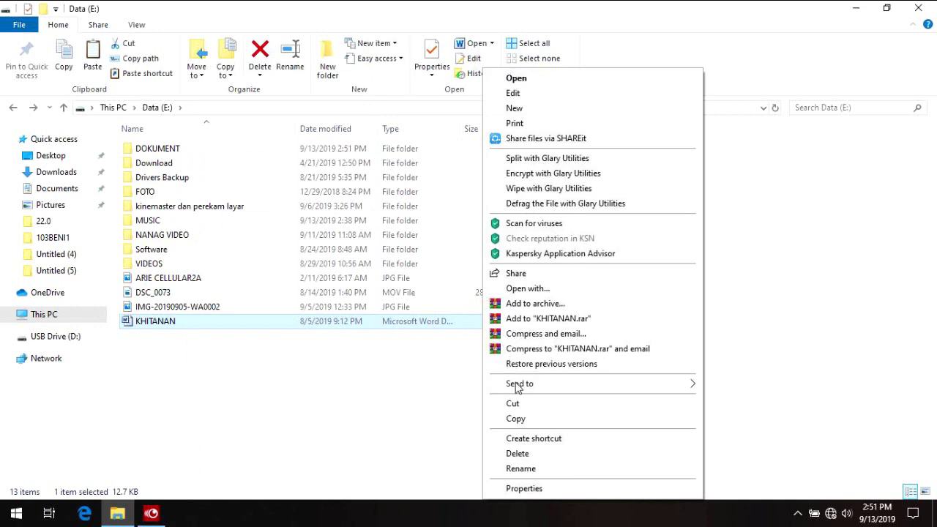
left_click(516, 419)
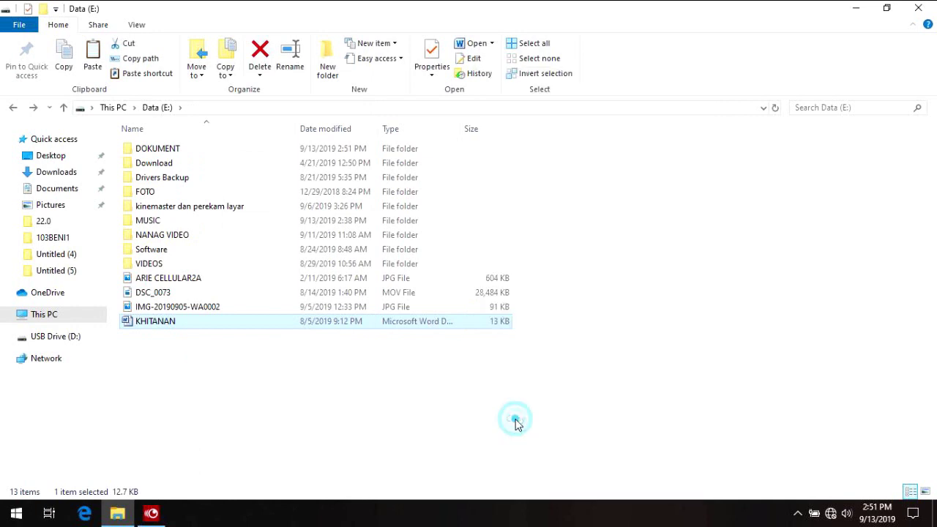
Paste the copied KHITANAN document onto USB Drive (D:) and select the pasted file.
left_click(66, 338)
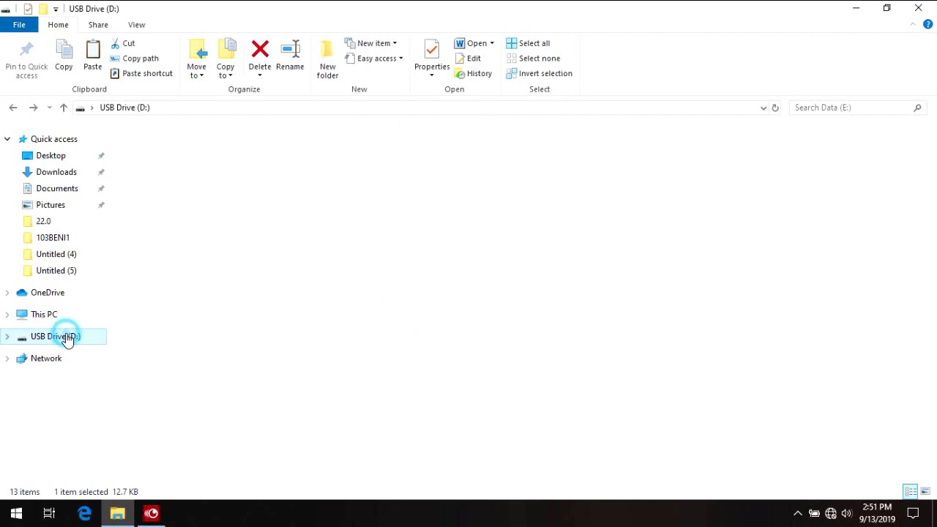
right_click(269, 433)
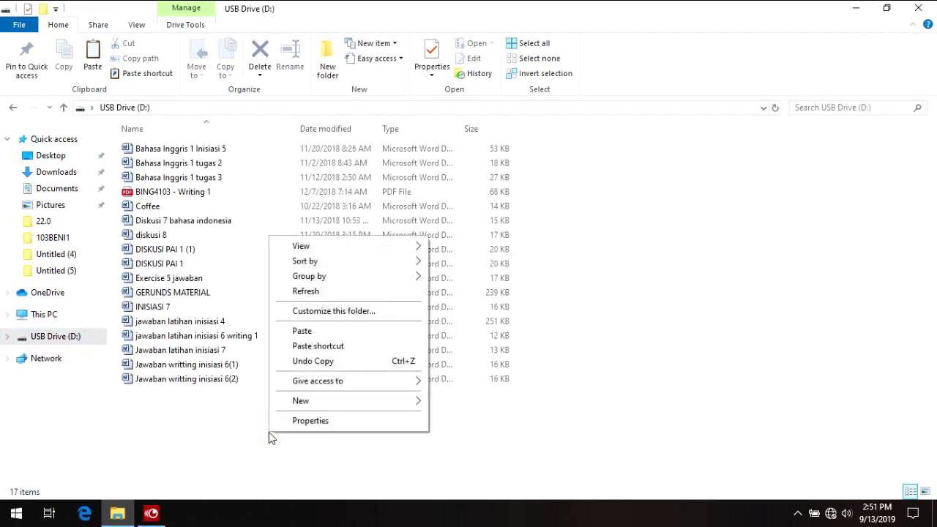
left_click(301, 331)
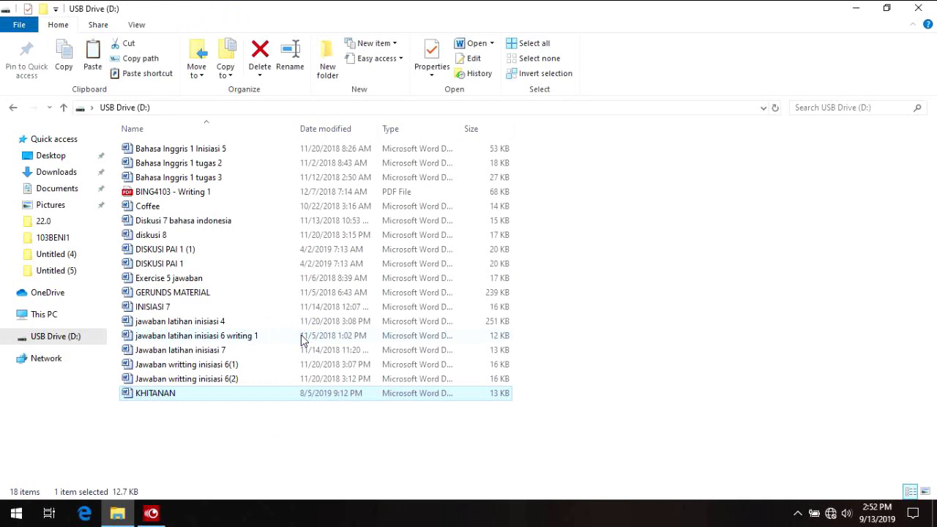
left_click(220, 393)
left_click(211, 393)
left_click(211, 378)
left_click(211, 393)
Clear the file selection and eject USB Drive (D:) from the computer.
left_click(807, 327)
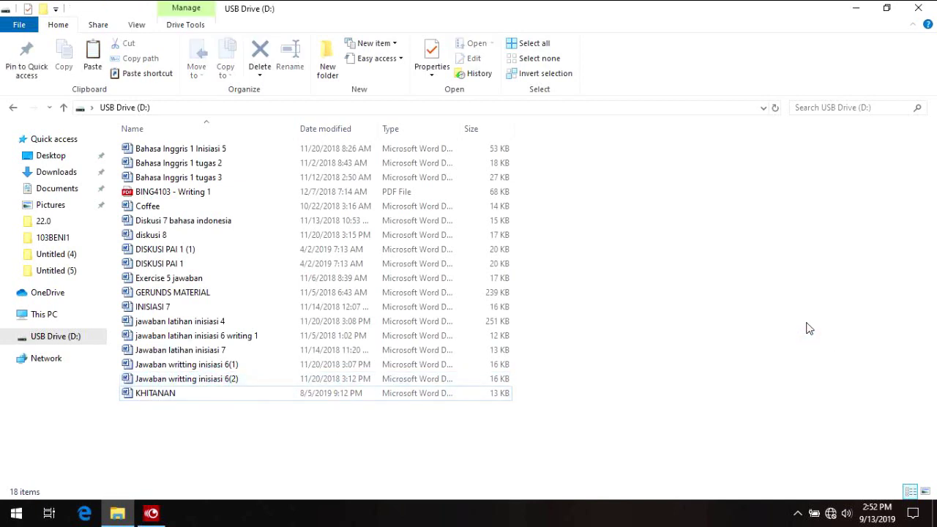
right_click(92, 338)
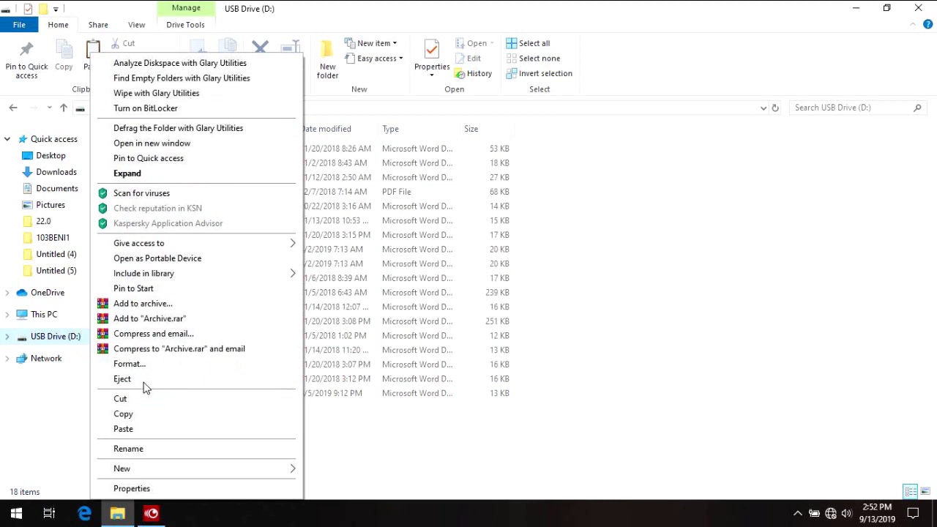
left_click(145, 382)
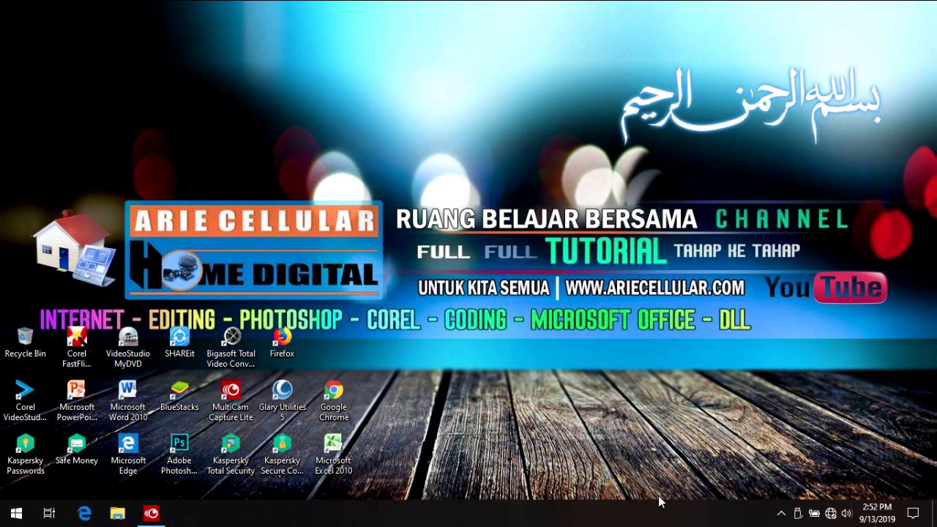
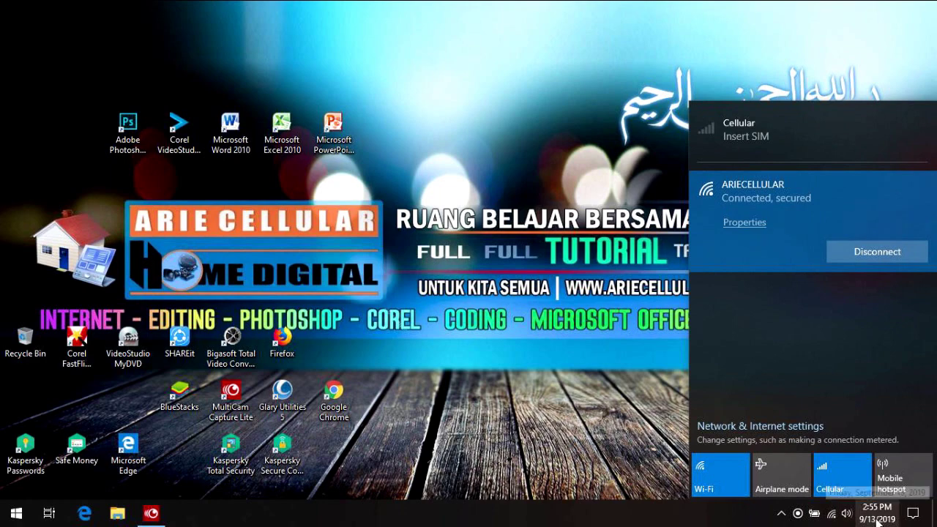
Open the Windows date and time settings from the taskbar clock.
left_click(877, 514)
right_click(877, 520)
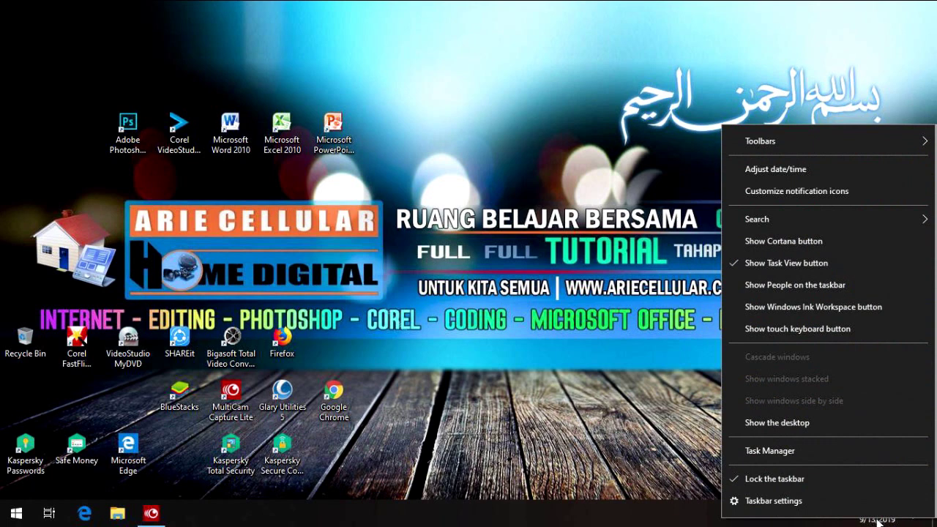
left_click(786, 171)
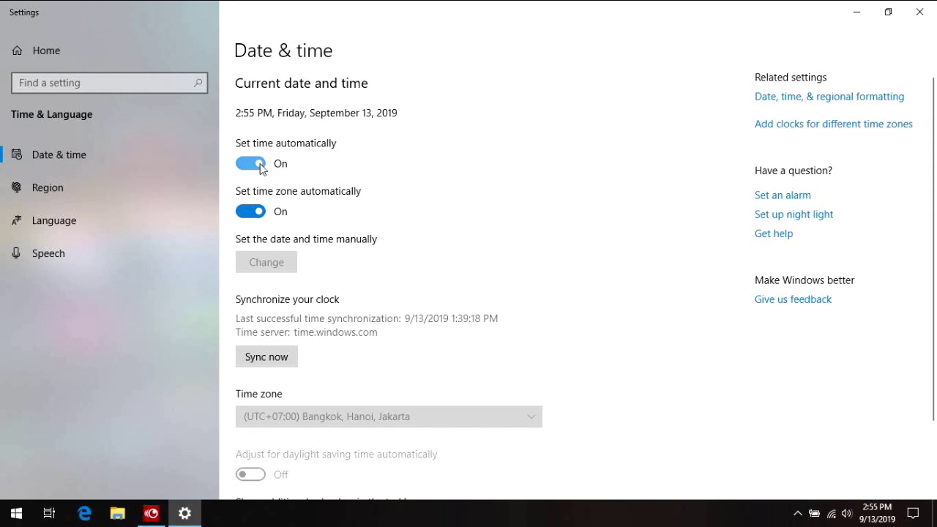
Try switching the automatic time and automatic time zone options off and back on.
left_click(259, 165)
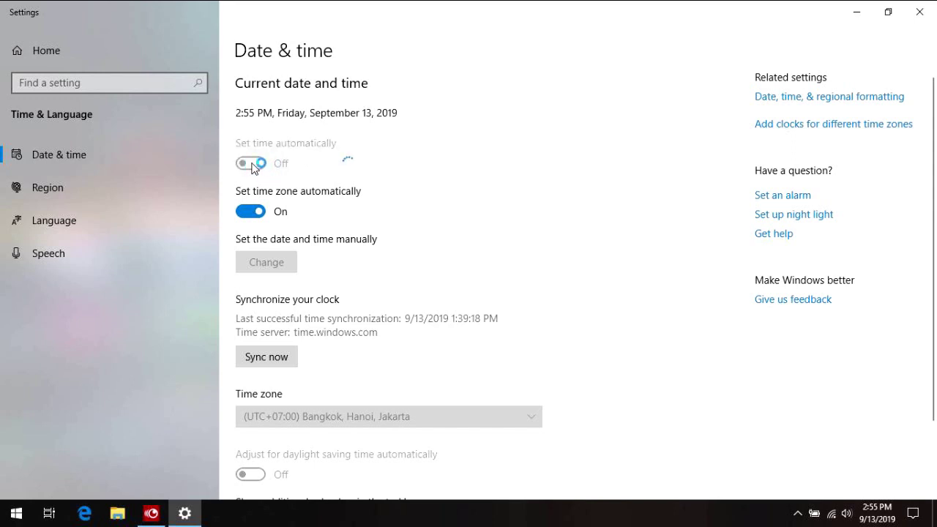
left_click(252, 167)
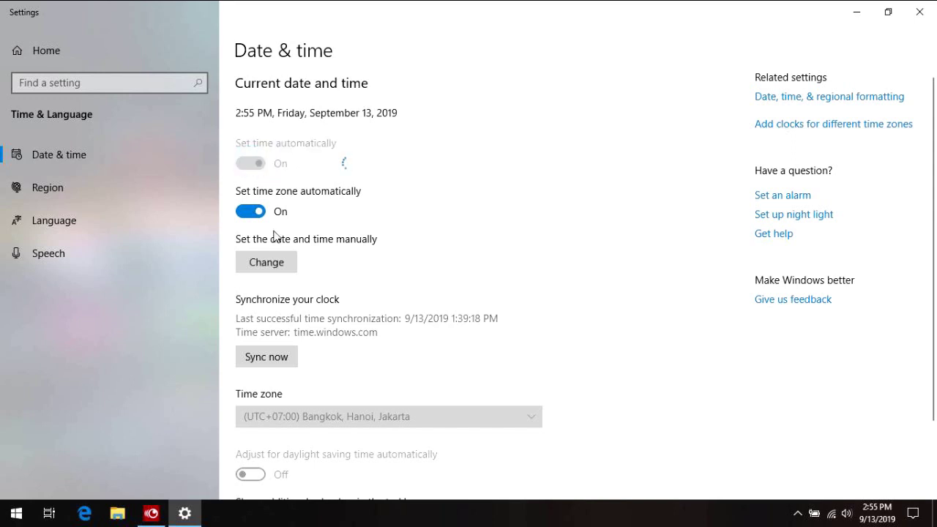
left_click(256, 213)
left_click(252, 211)
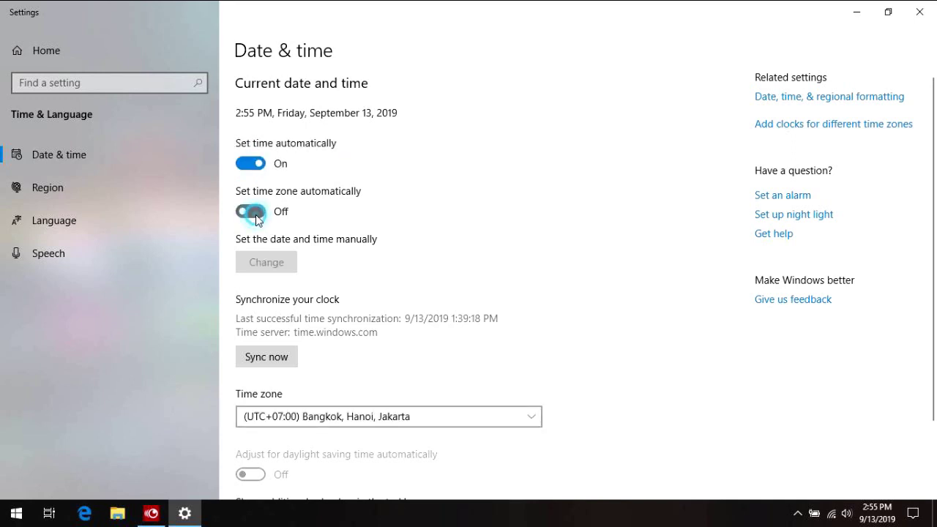
left_click(397, 380)
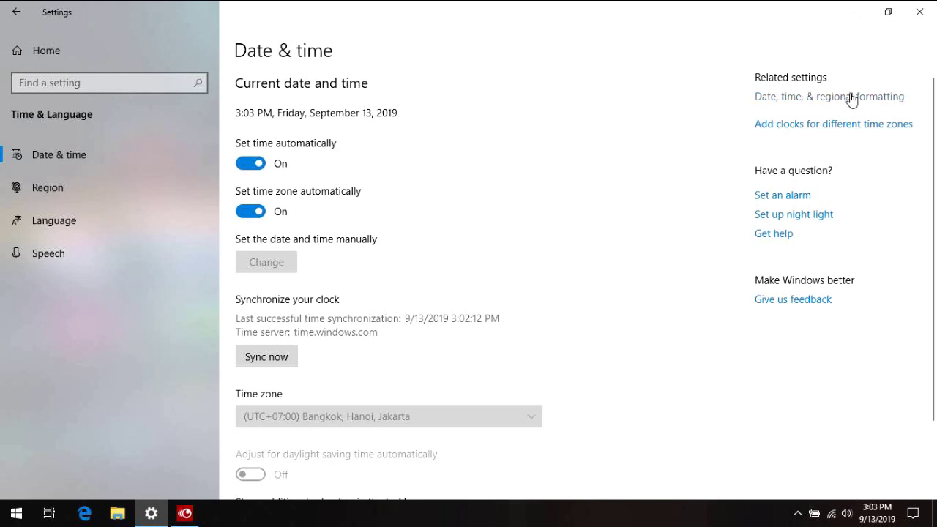
Go to the regional formatting settings and open the additional date, time and regional settings in Control Panel.
left_click(872, 106)
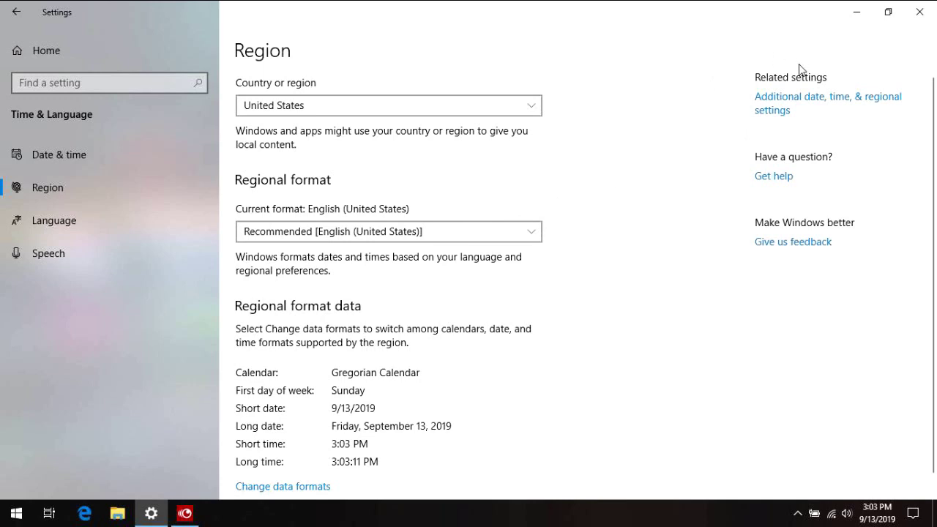
left_click(827, 515)
left_click(832, 513)
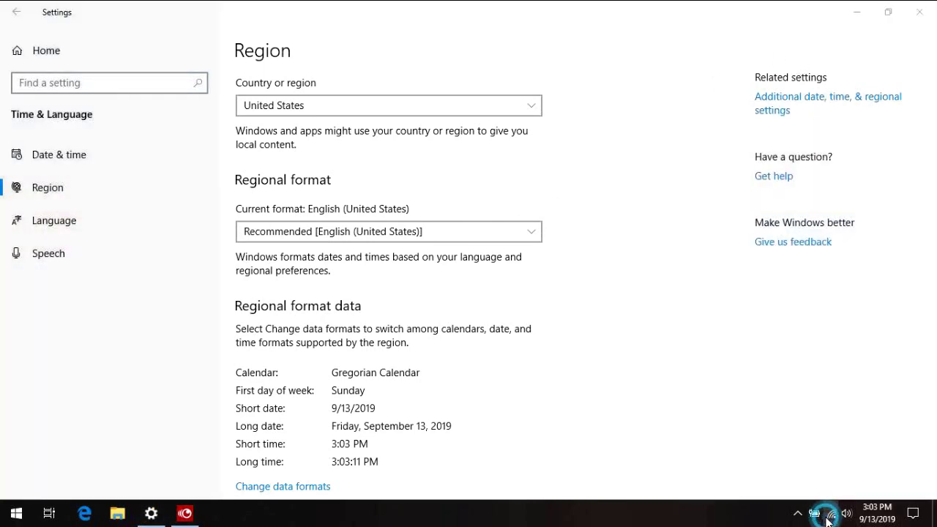
left_click(785, 108)
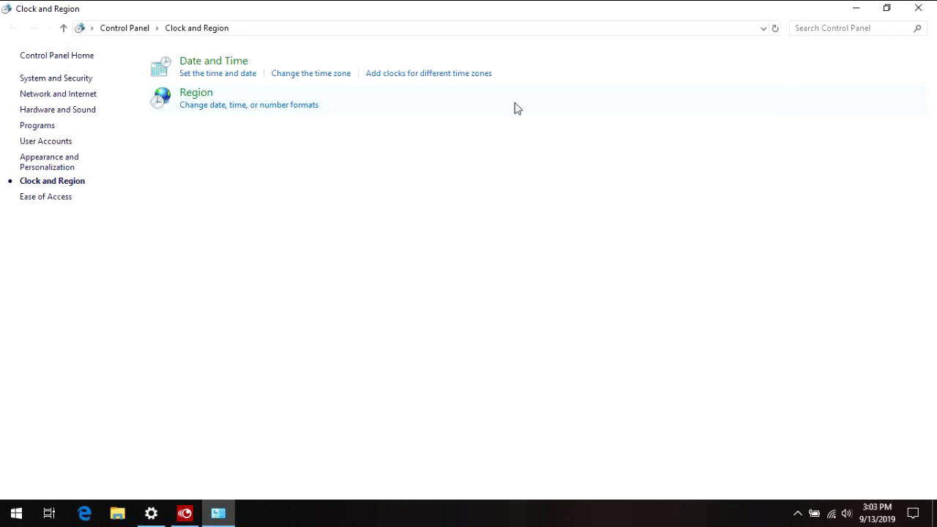
Update the clock from the time.windows.com Internet time server, confirm the settings, and close the Control Panel window.
left_click(208, 63)
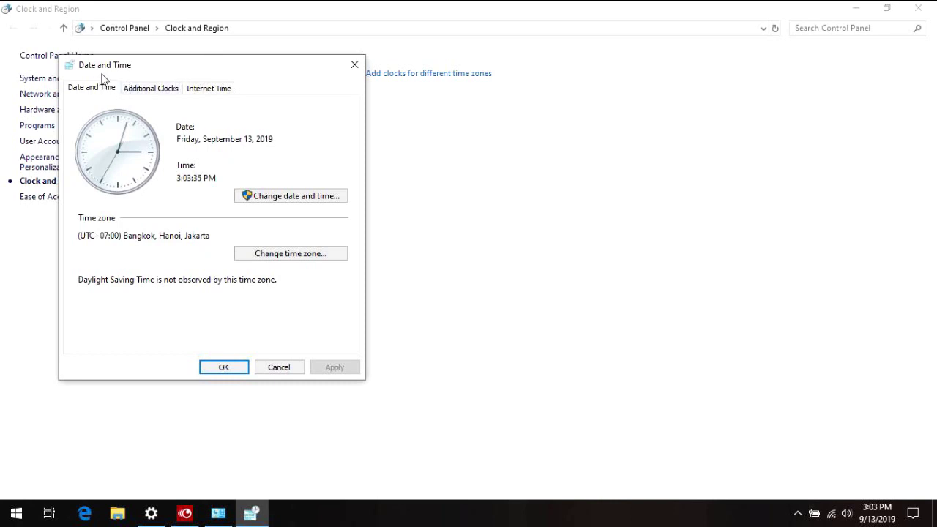
left_click(218, 89)
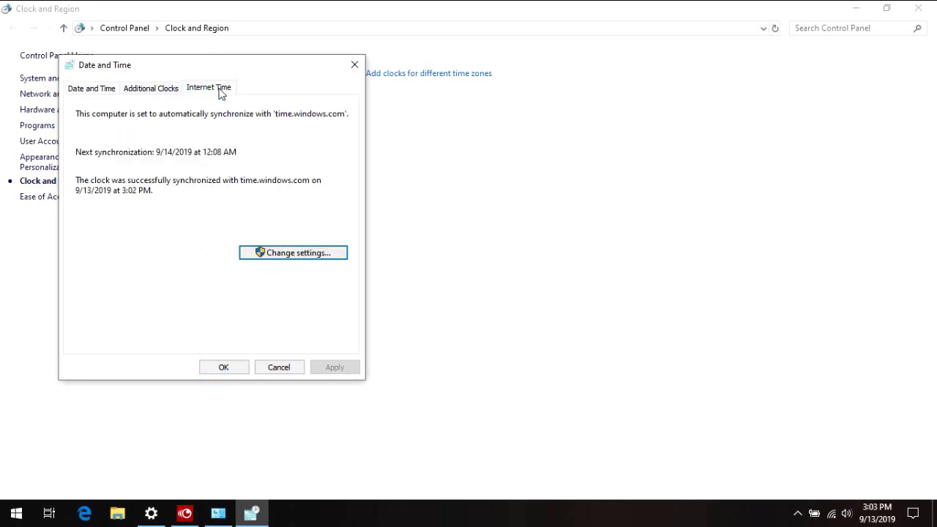
left_click(317, 262)
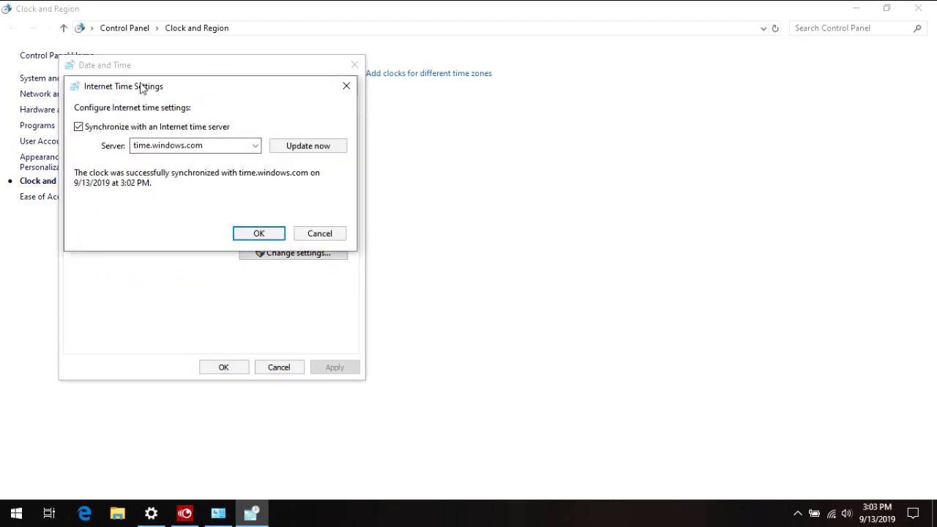
left_click(316, 152)
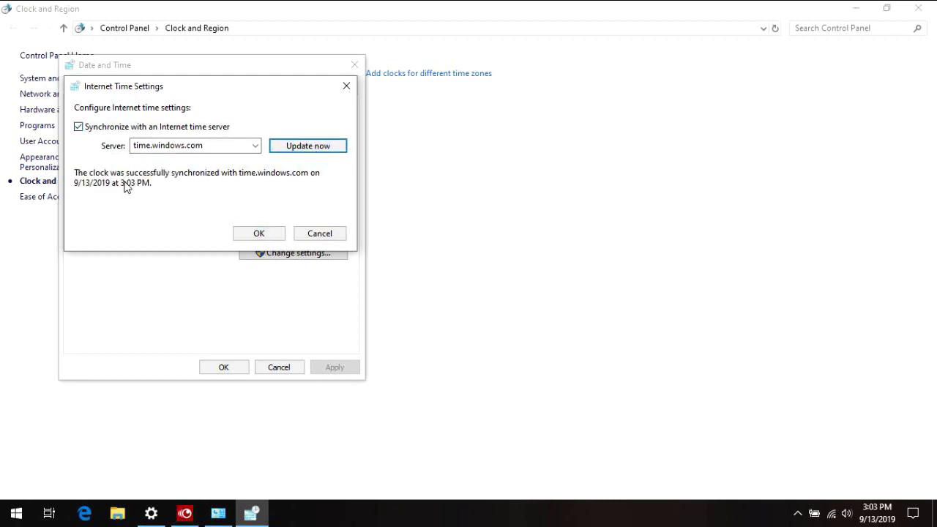
left_click(312, 147)
left_click(259, 234)
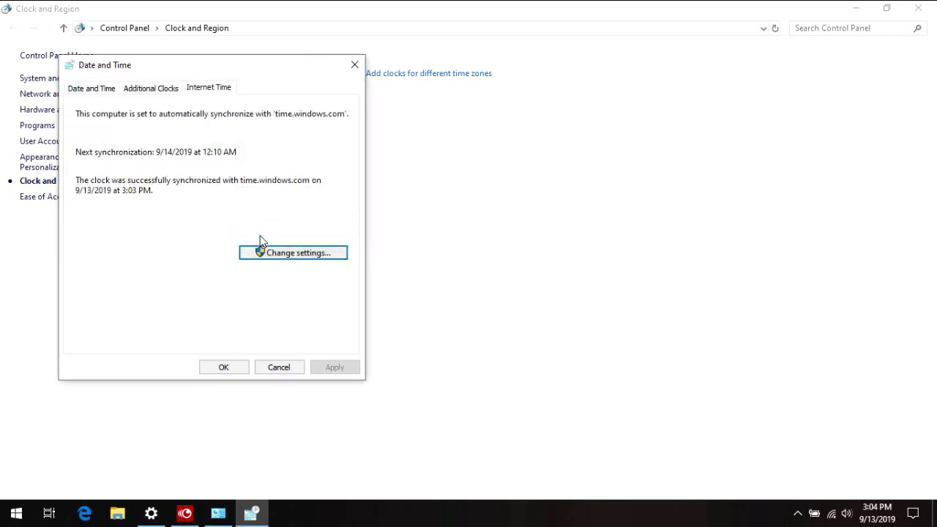
left_click(229, 372)
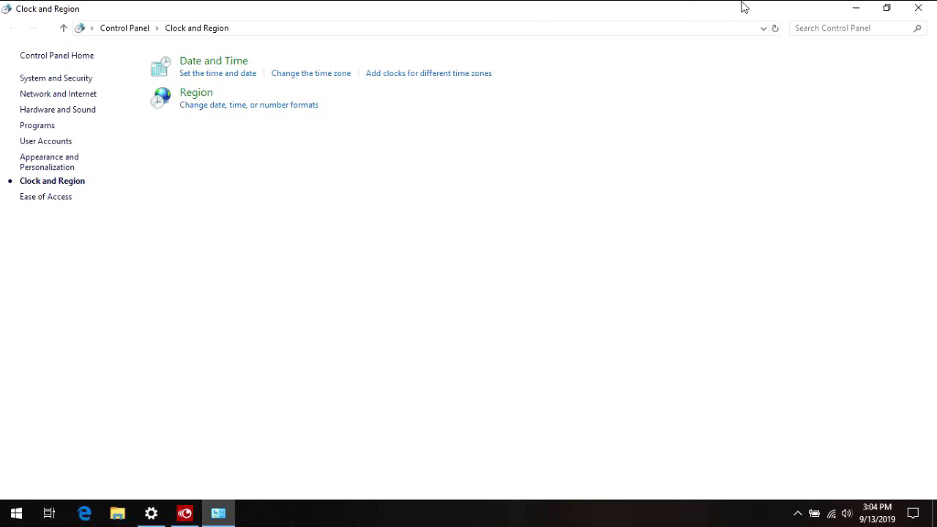
left_click(930, 5)
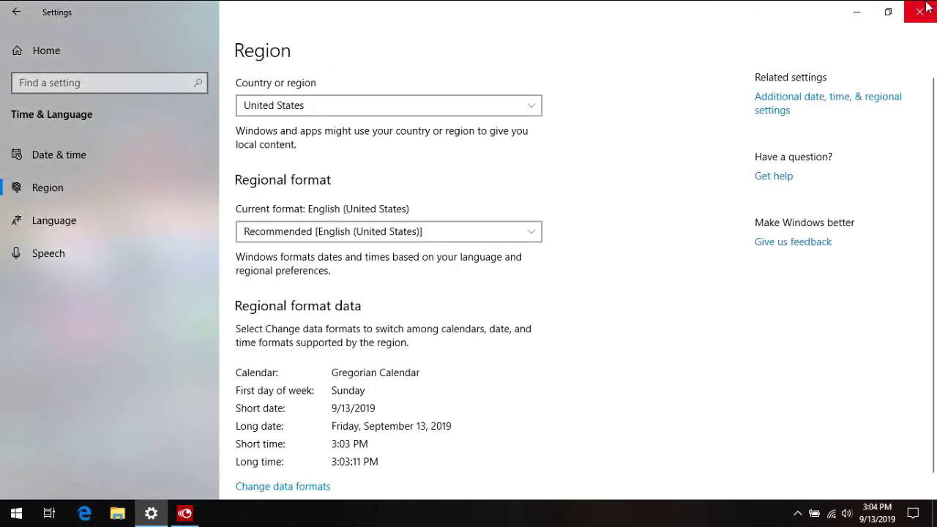
Go to the Language settings and examine the available Windows display languages.
left_click(14, 11)
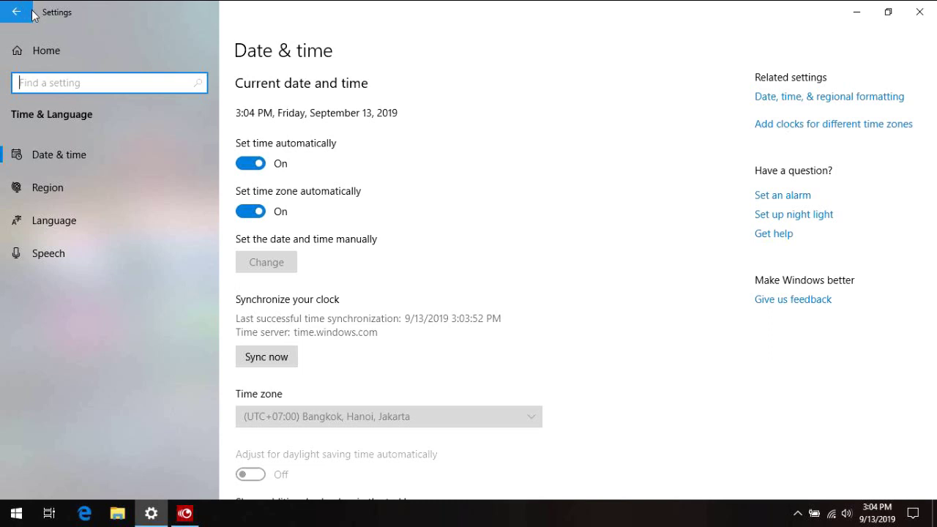
left_click(77, 223)
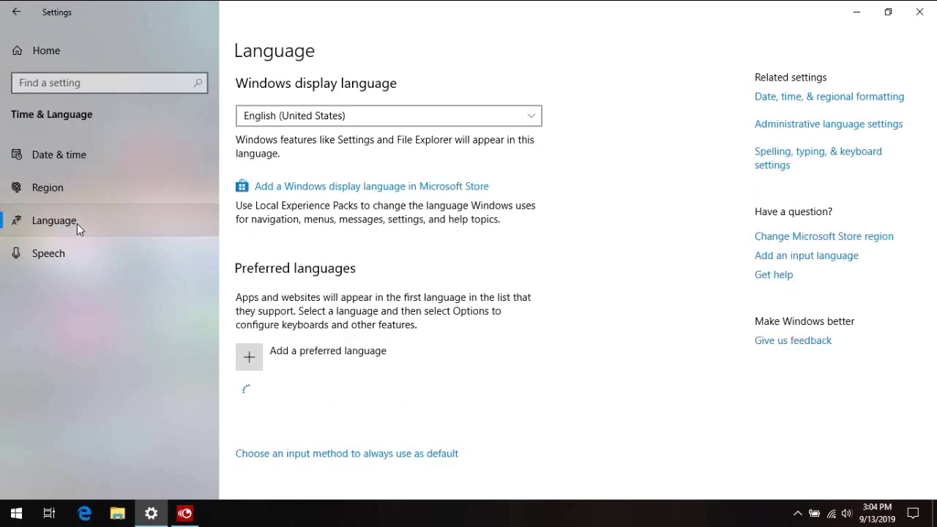
left_click(306, 119)
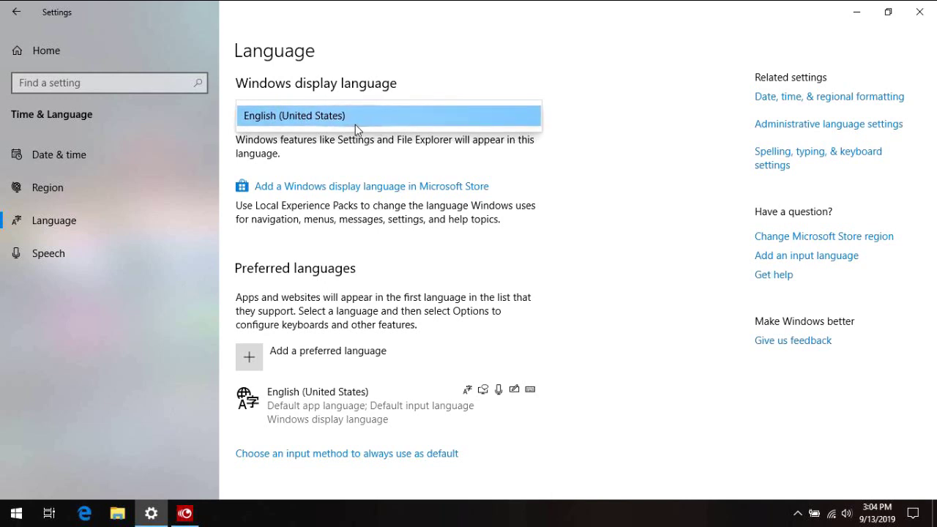
left_click(517, 146)
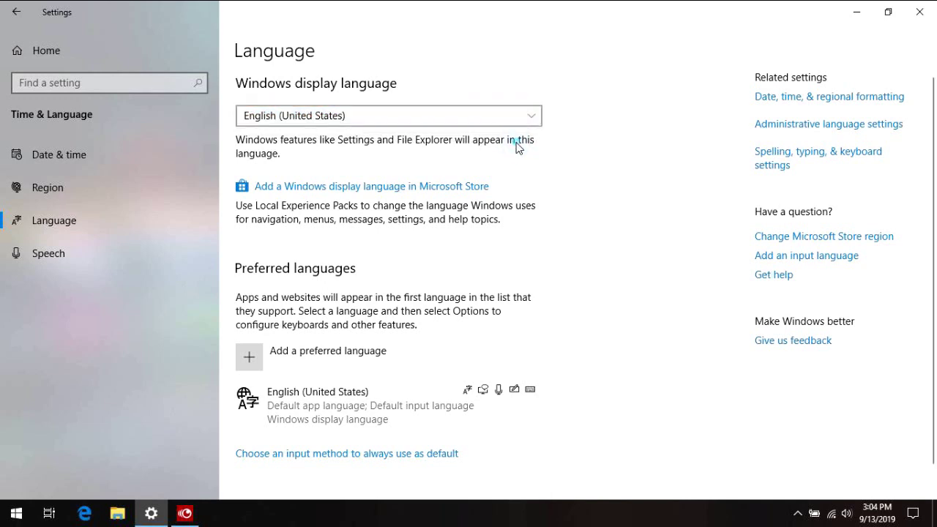
left_click(459, 114)
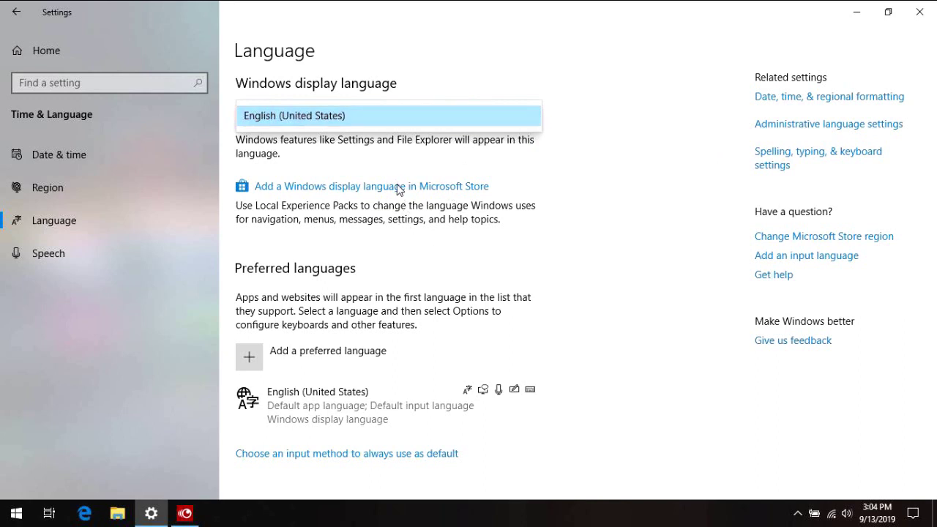
left_click(393, 218)
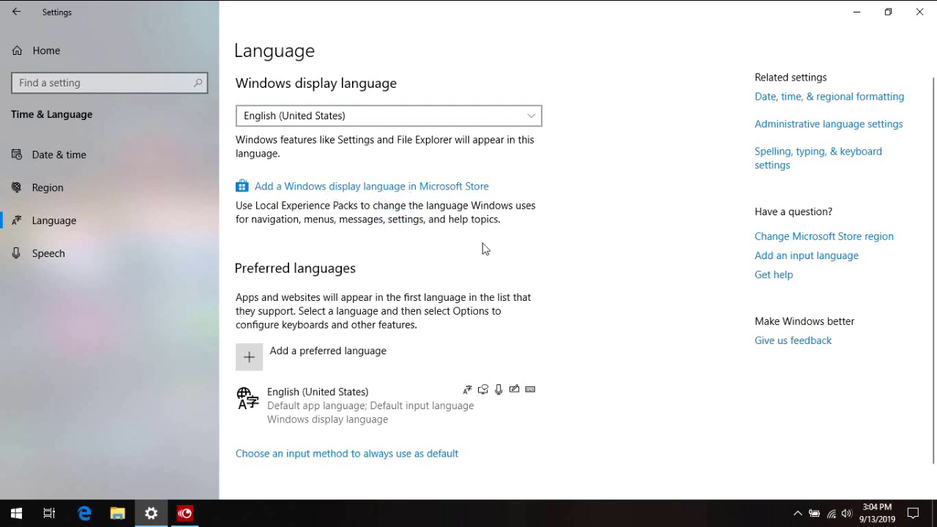
Try to get the "Paket Pengalaman Lokal Bahasa Indonesia" from Microsoft Store by searching for "bahasa indonesia", then cancel the language features installation.
left_click(386, 187)
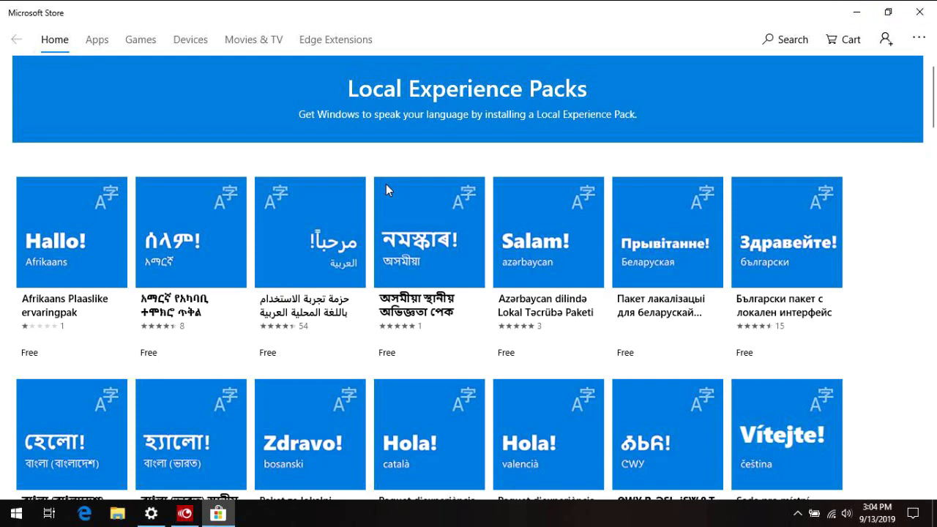
left_click(788, 44)
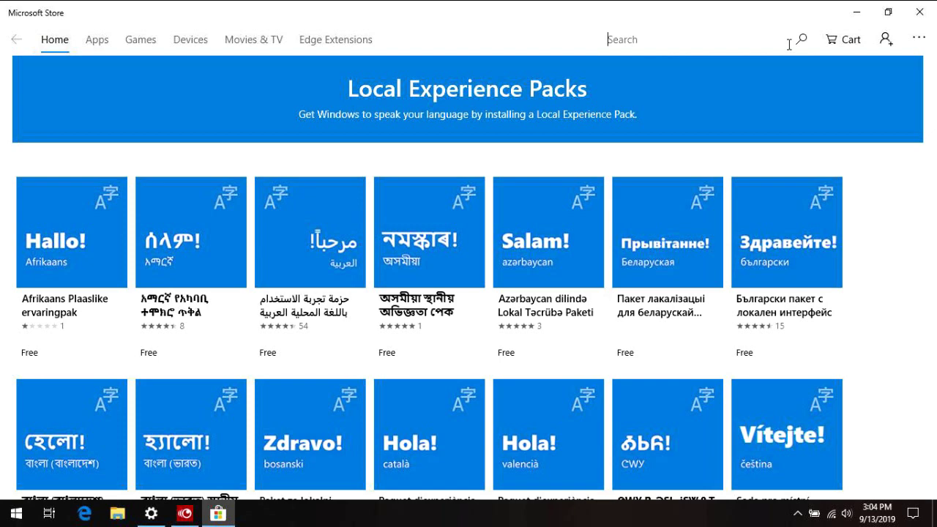
type("bahasa indonesia")
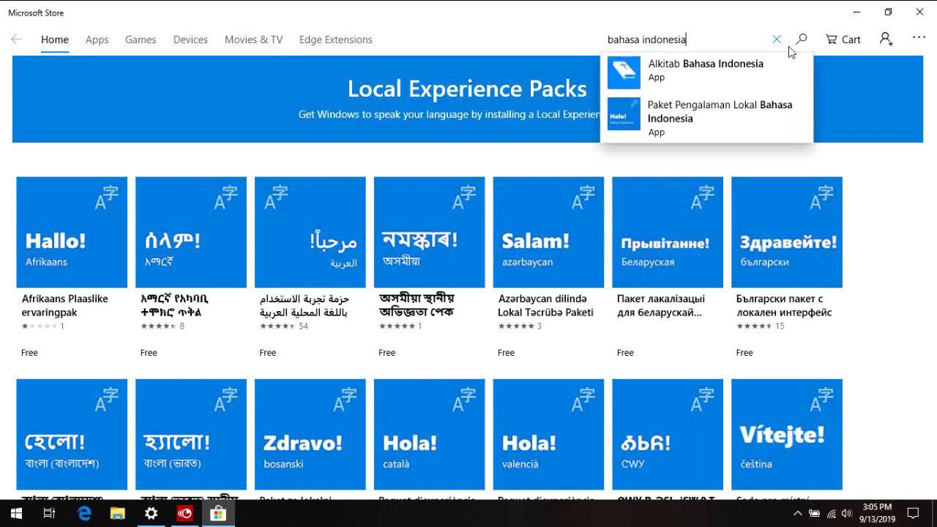
left_click(676, 134)
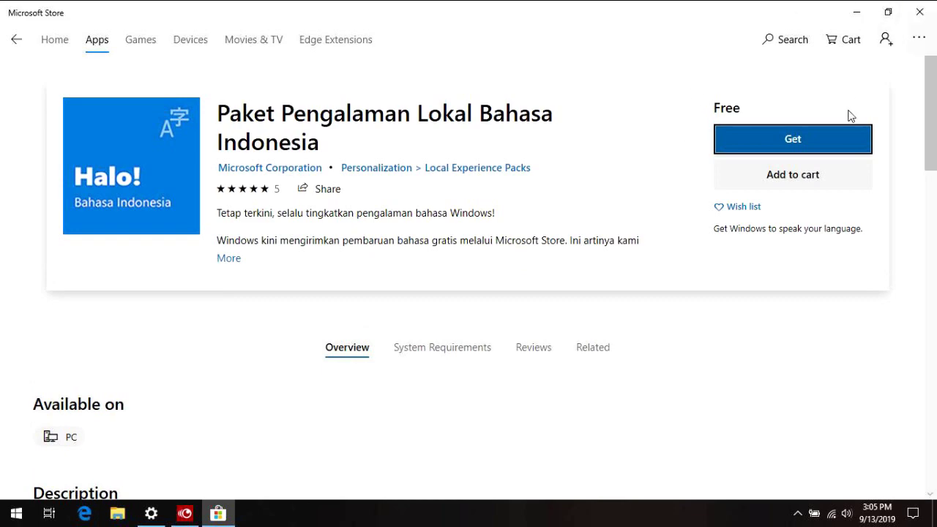
left_click(766, 150)
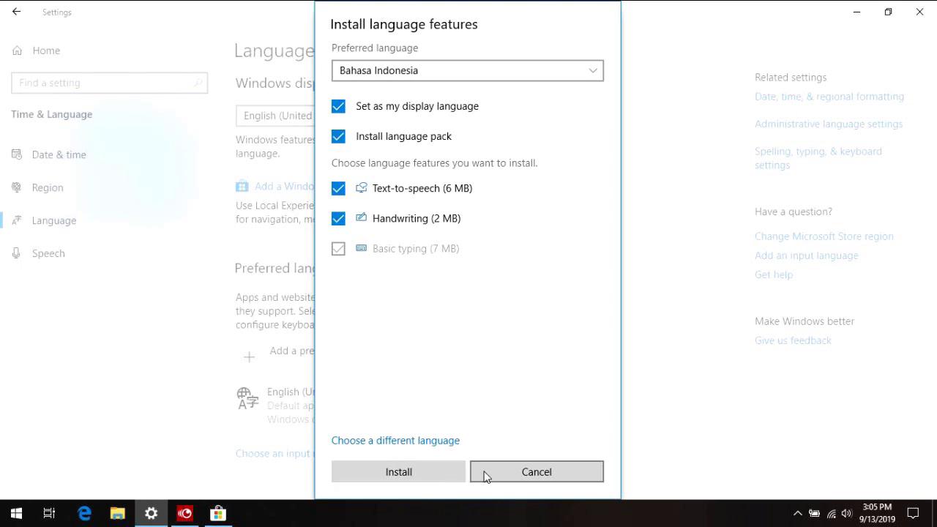
left_click(518, 471)
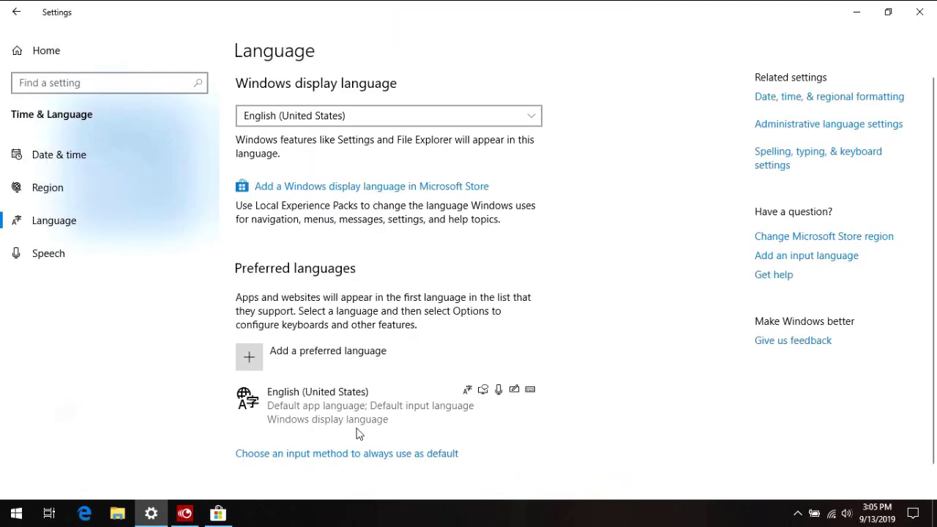
Add Bahasa Indonesia as a preferred language, set it as the display language, and install its language pack and features.
left_click(309, 365)
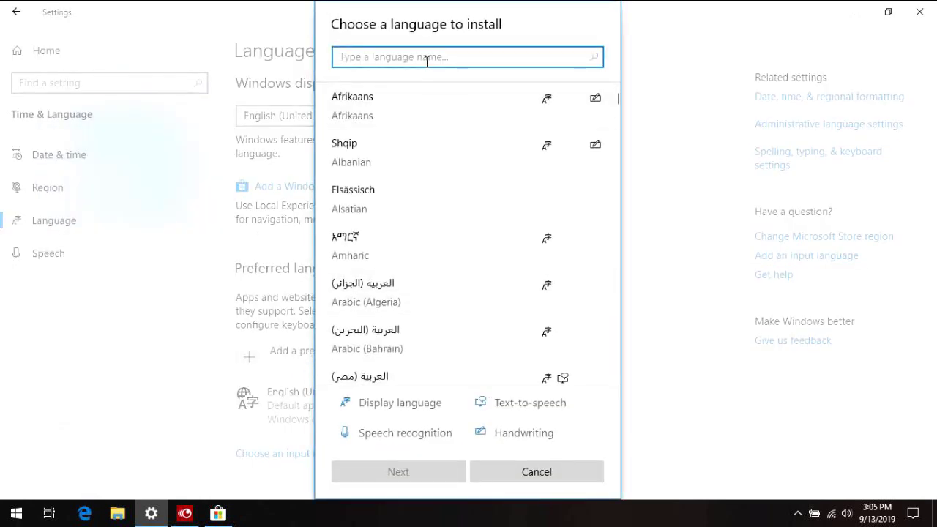
type("indonesi")
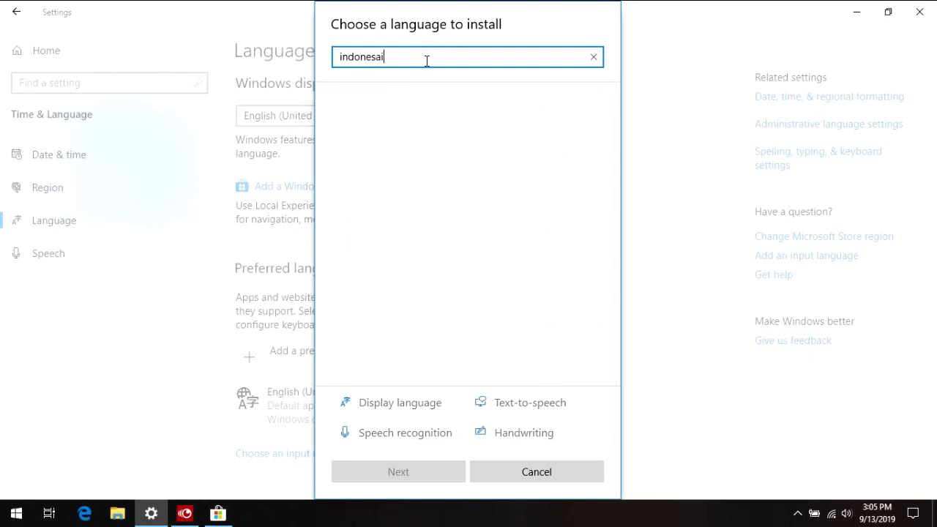
type("a")
key("BackSpace")
type("ia")
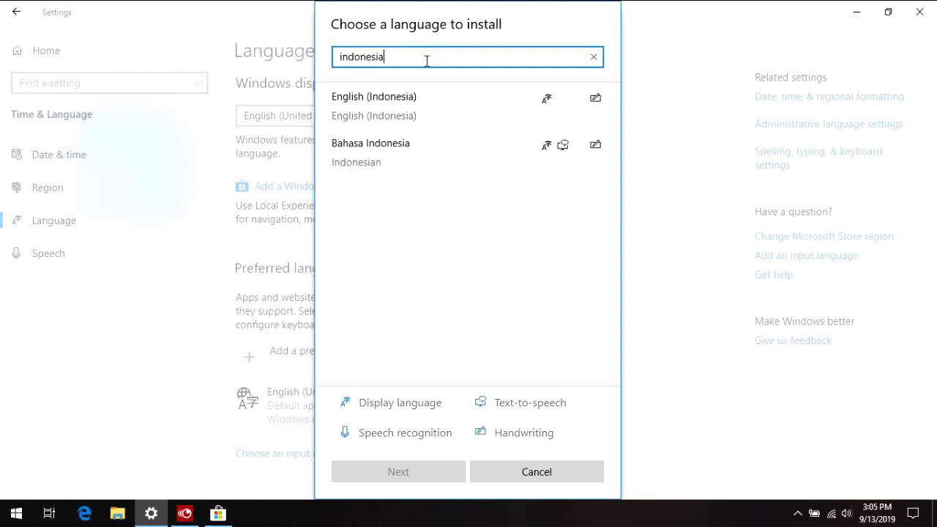
left_click(384, 146)
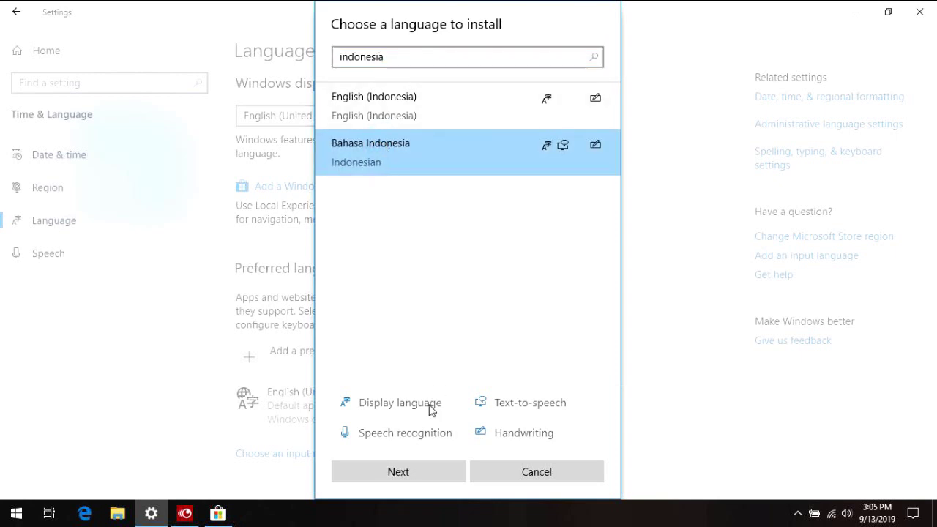
left_click(423, 472)
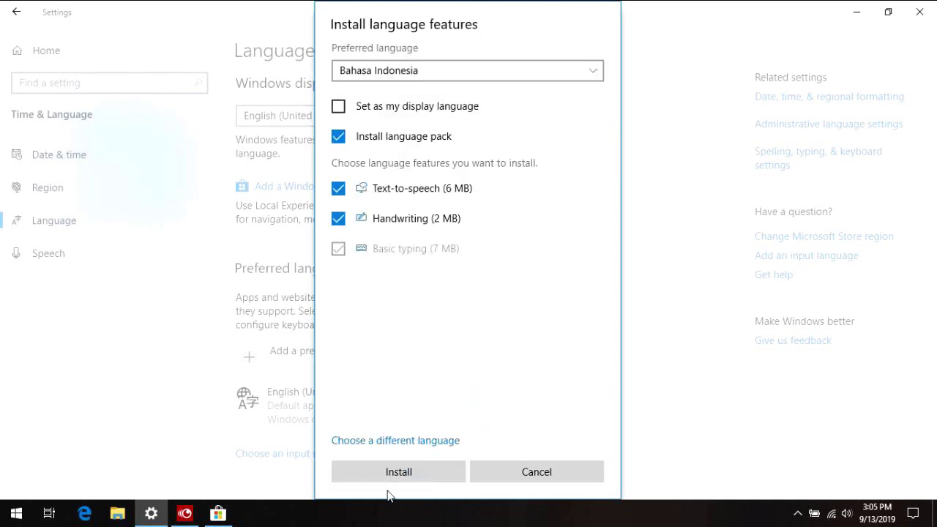
left_click(339, 107)
left_click(410, 473)
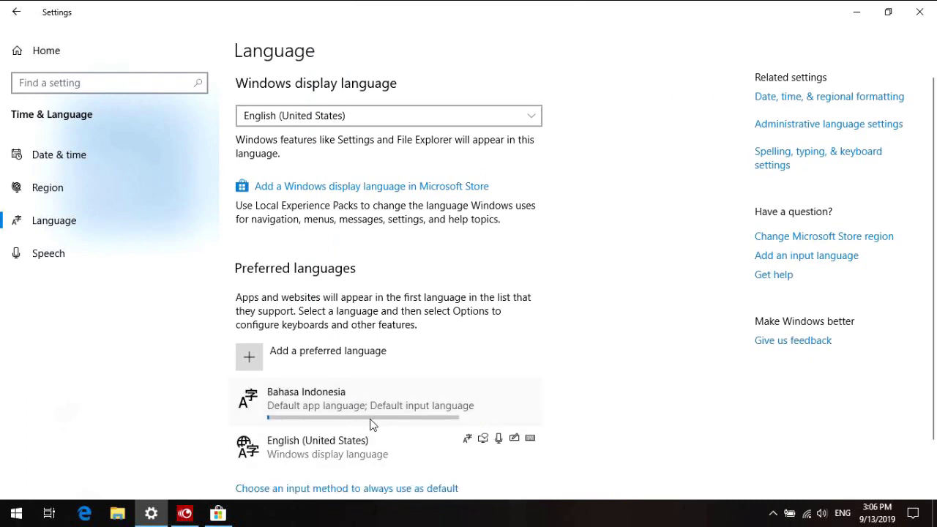
Check the download progress in the Bahasa Indonesia language options and return to the Language settings.
left_click(809, 388)
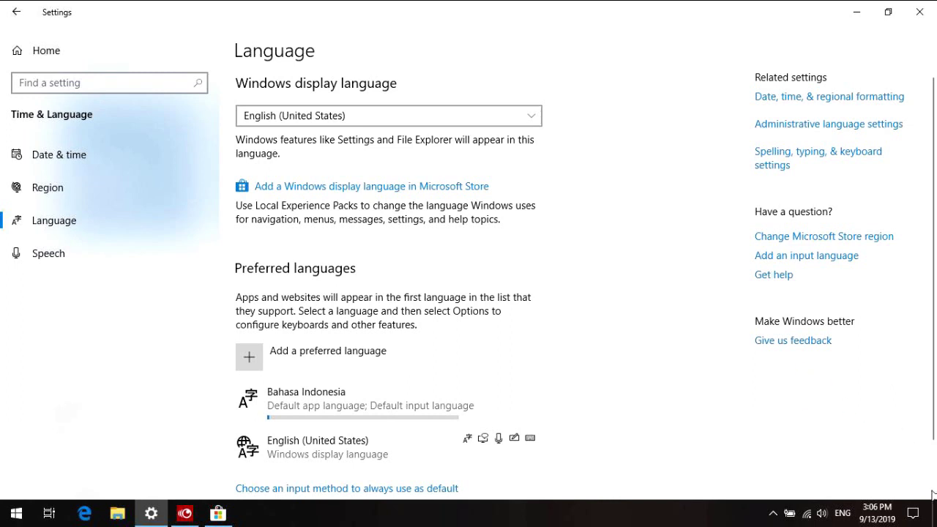
scroll(512, 329, "down", 1)
left_click(435, 322)
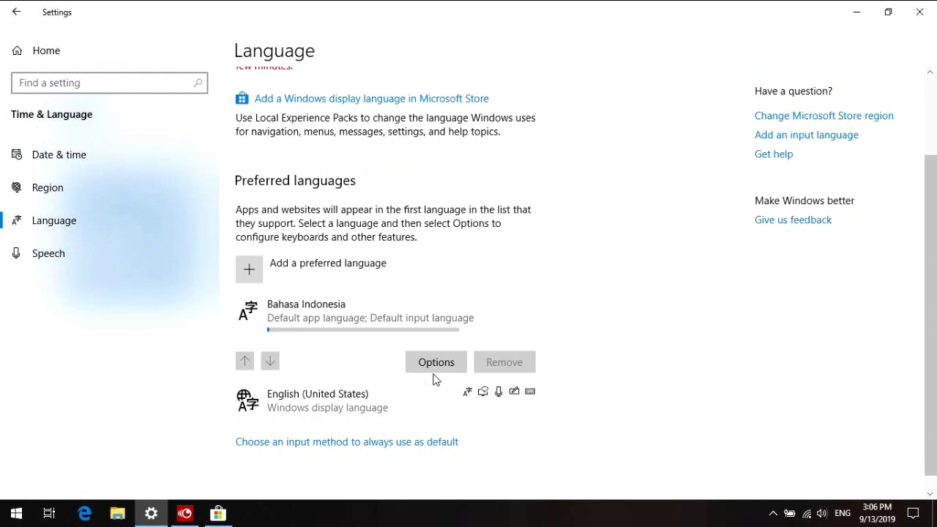
left_click(437, 360)
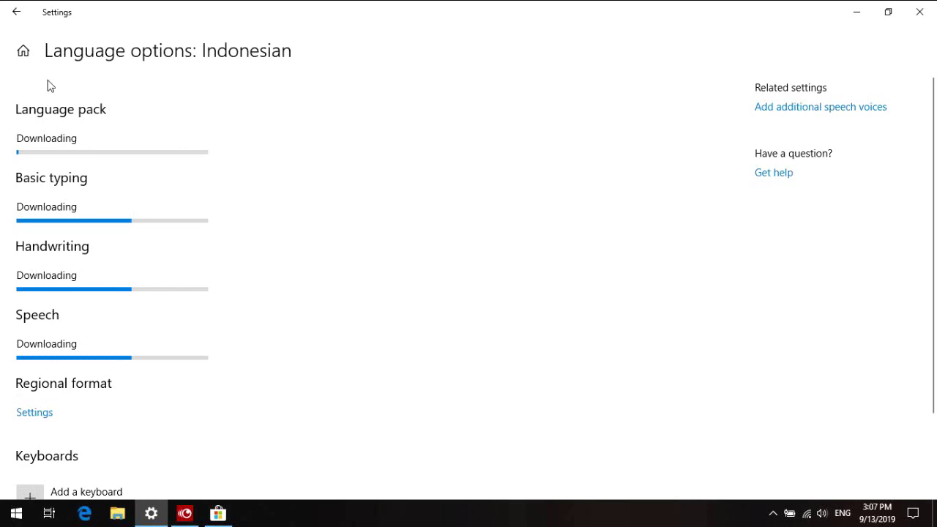
left_click(17, 11)
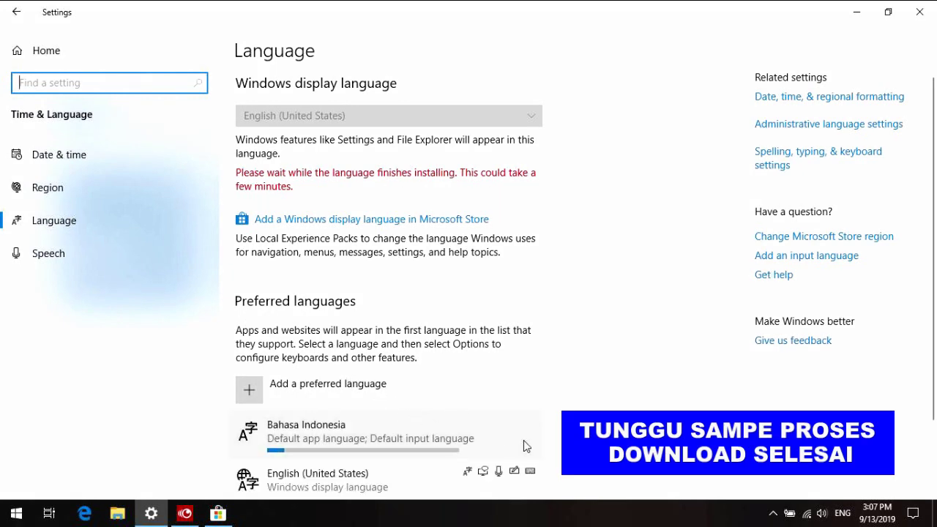
Wait for the language installation to finish and choose to sign out later when applying the new display language.
scroll(914, 488, "down", 2)
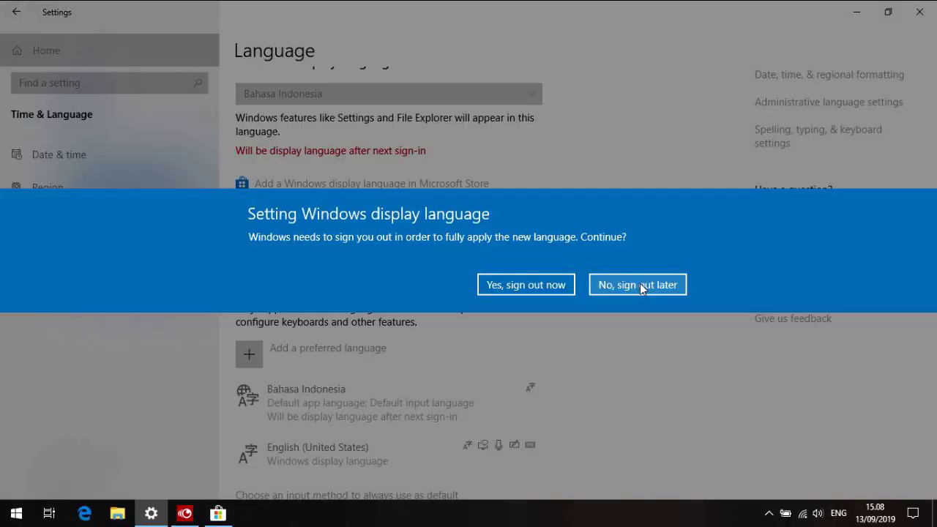
left_click(640, 283)
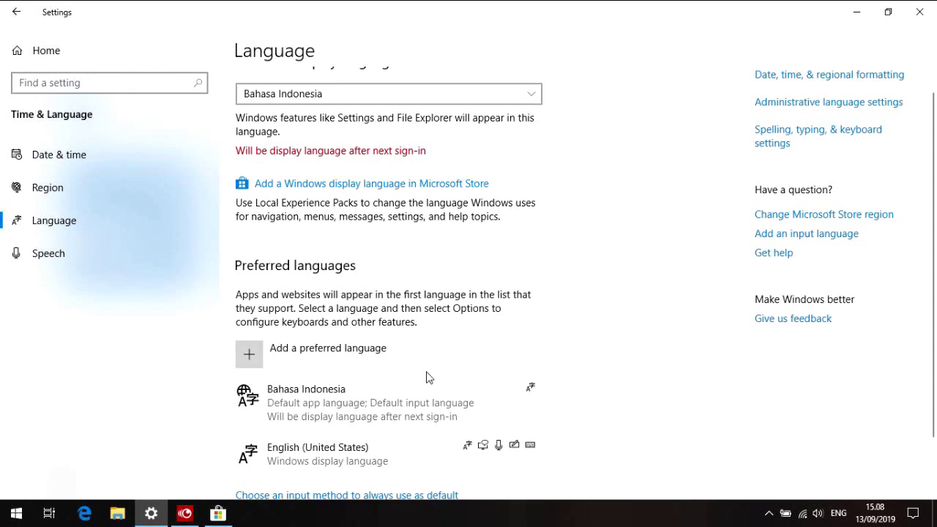
Examine the installed Bahasa Indonesia language options, then review the display language and preferred languages list.
scroll(428, 377, "down", 1)
left_click(377, 329)
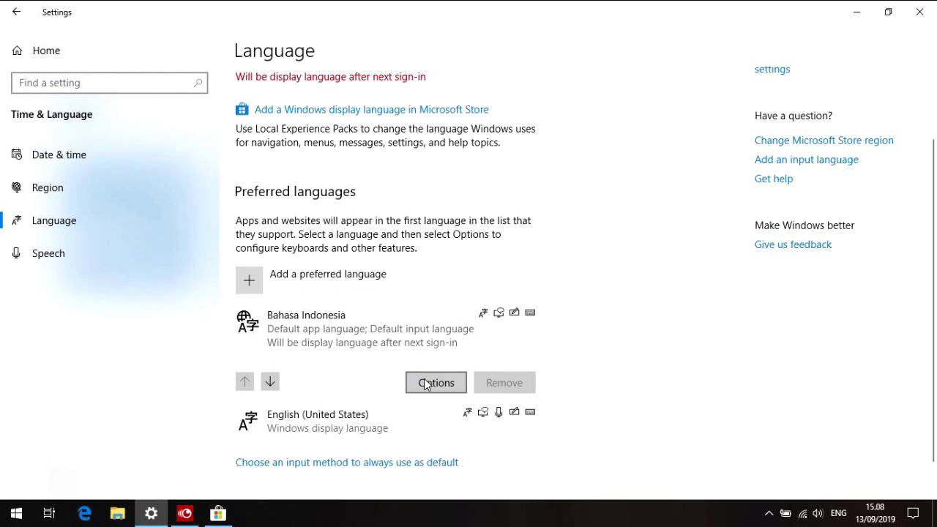
left_click(427, 383)
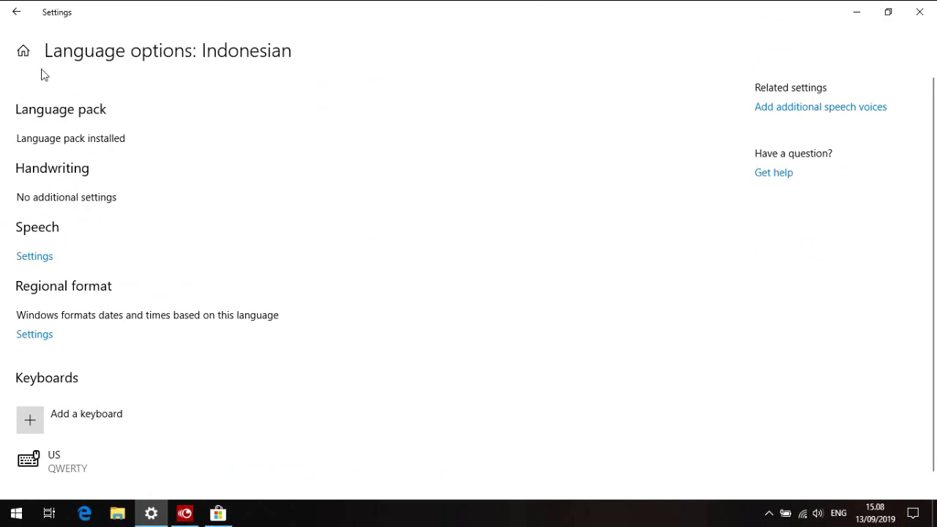
left_click(16, 11)
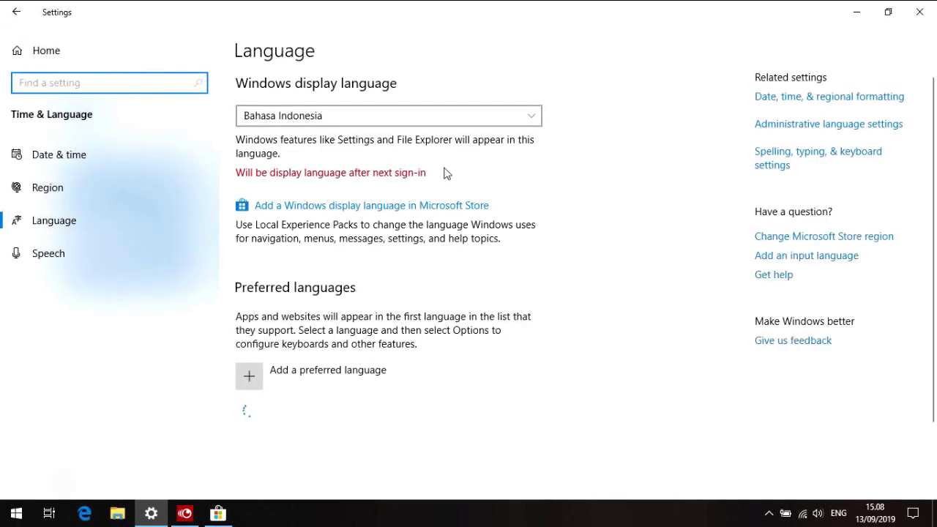
left_click(396, 115)
left_click(365, 118)
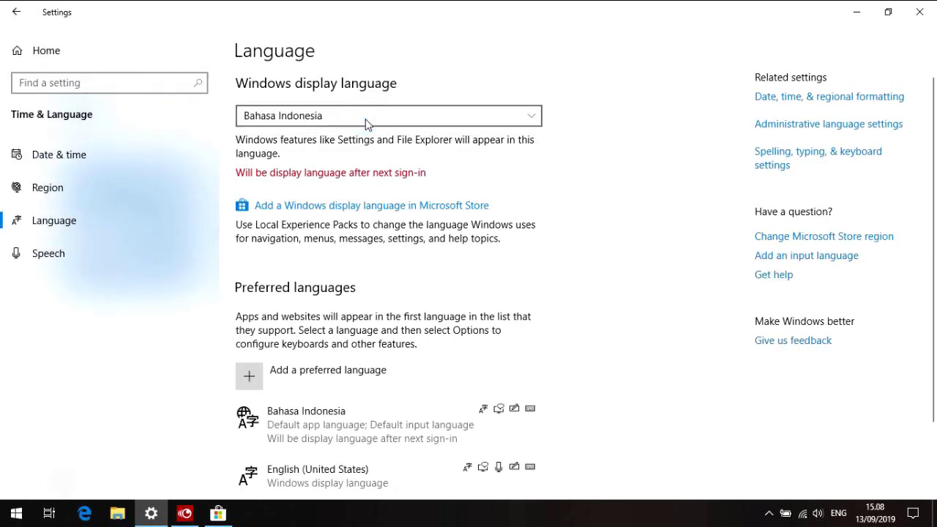
scroll(391, 183, "down", 3)
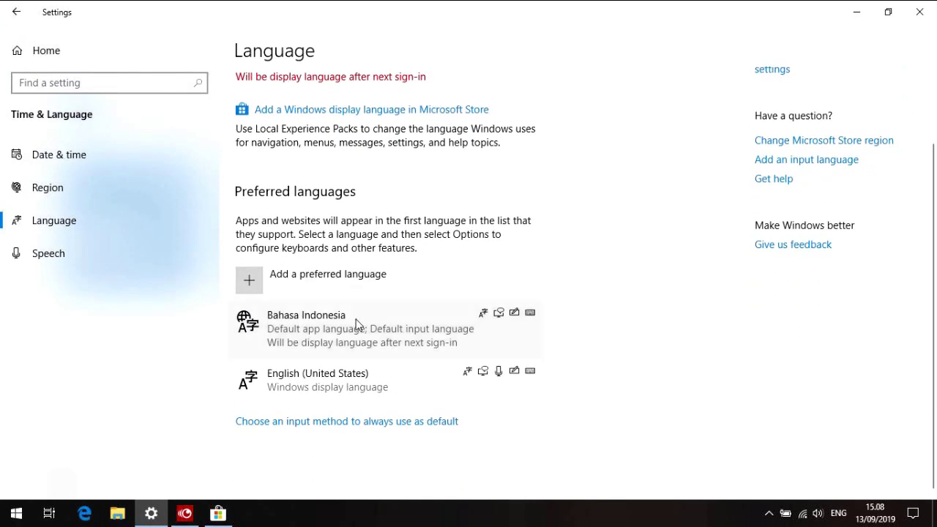
scroll(347, 227, "up", 3)
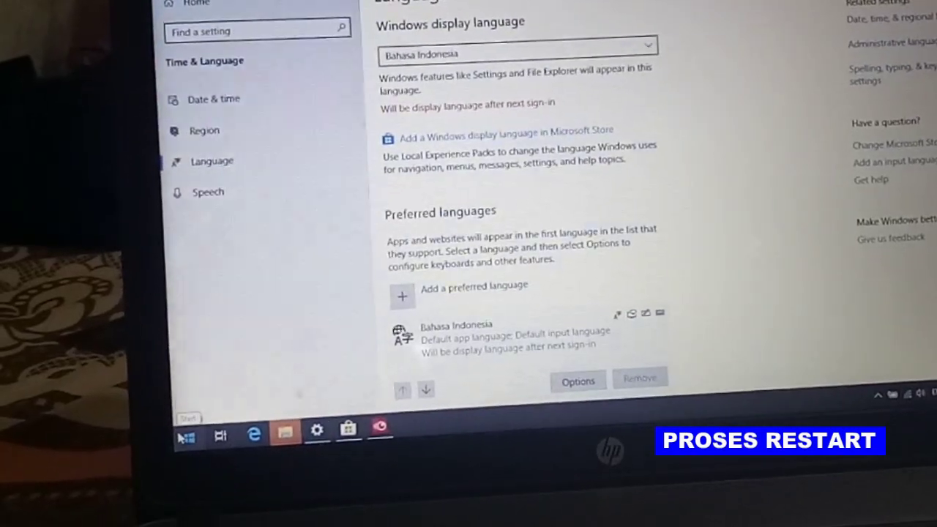
Restart the computer to apply the new display language.
left_click(16, 513)
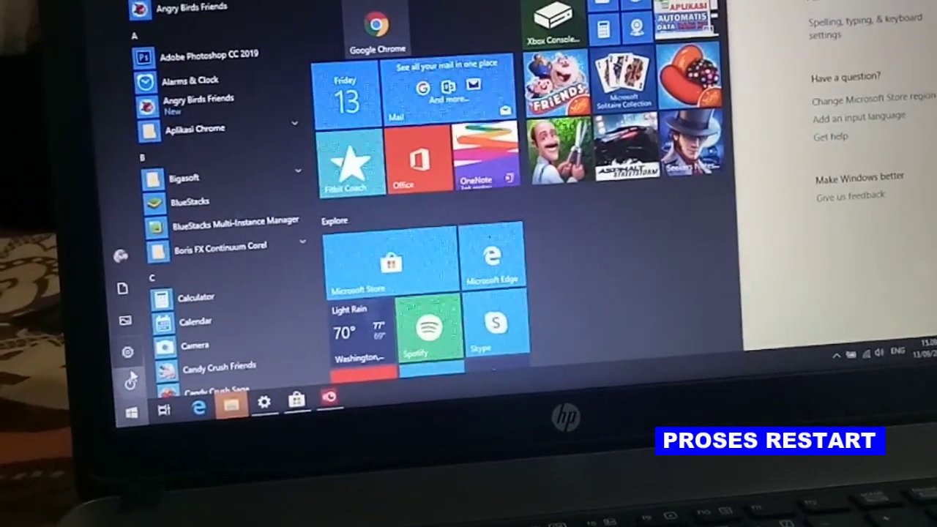
left_click(123, 373)
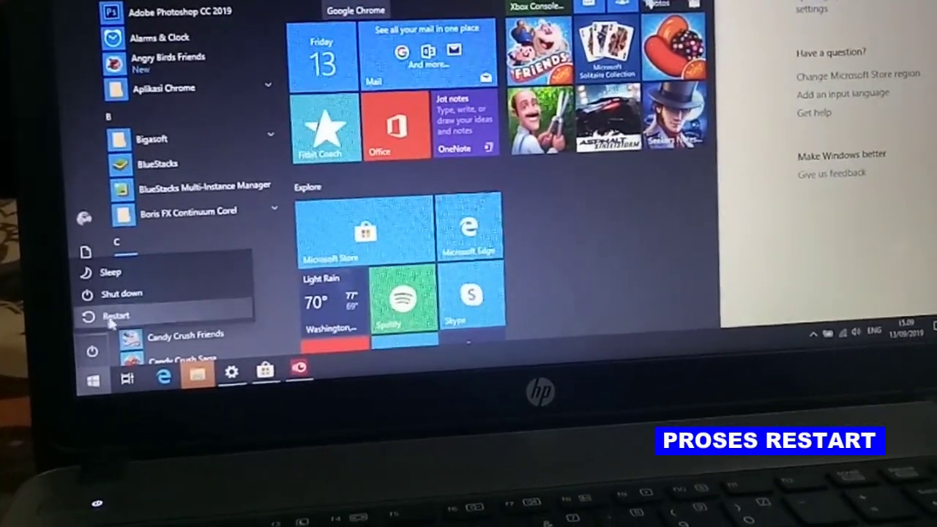
left_click(117, 315)
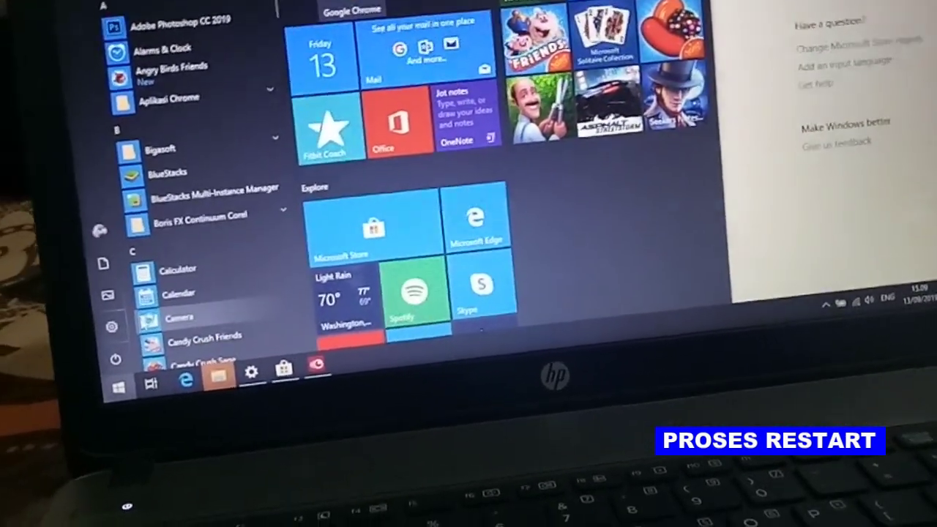